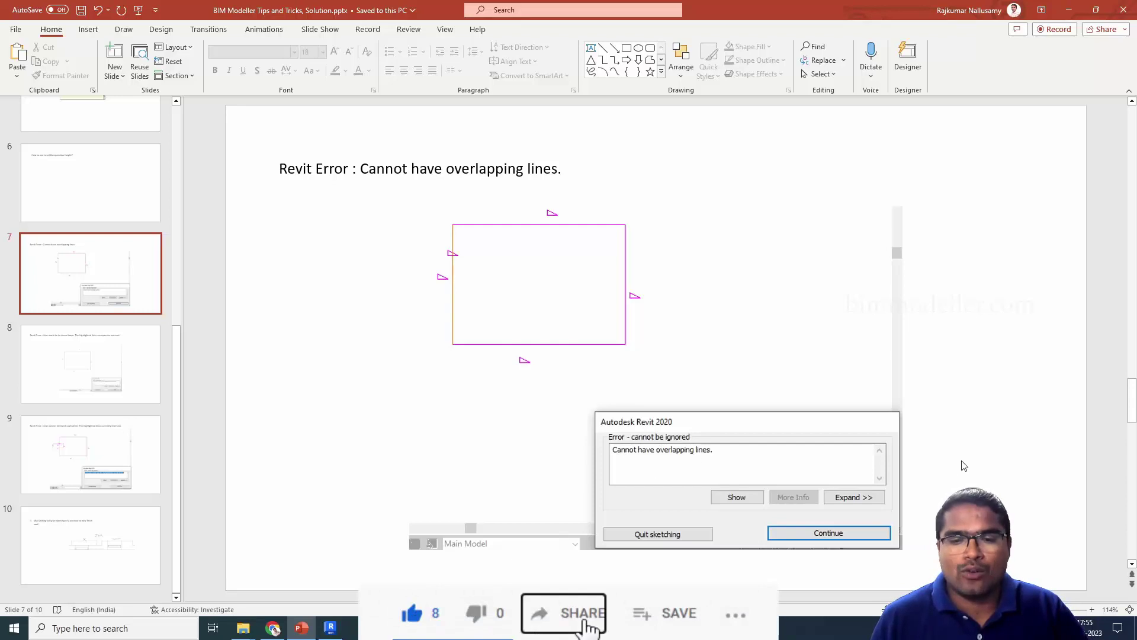
- Advance the presentation from slide 7 to slide 9, the intersecting-lines error example
{"action": "key", "text": "Down"}
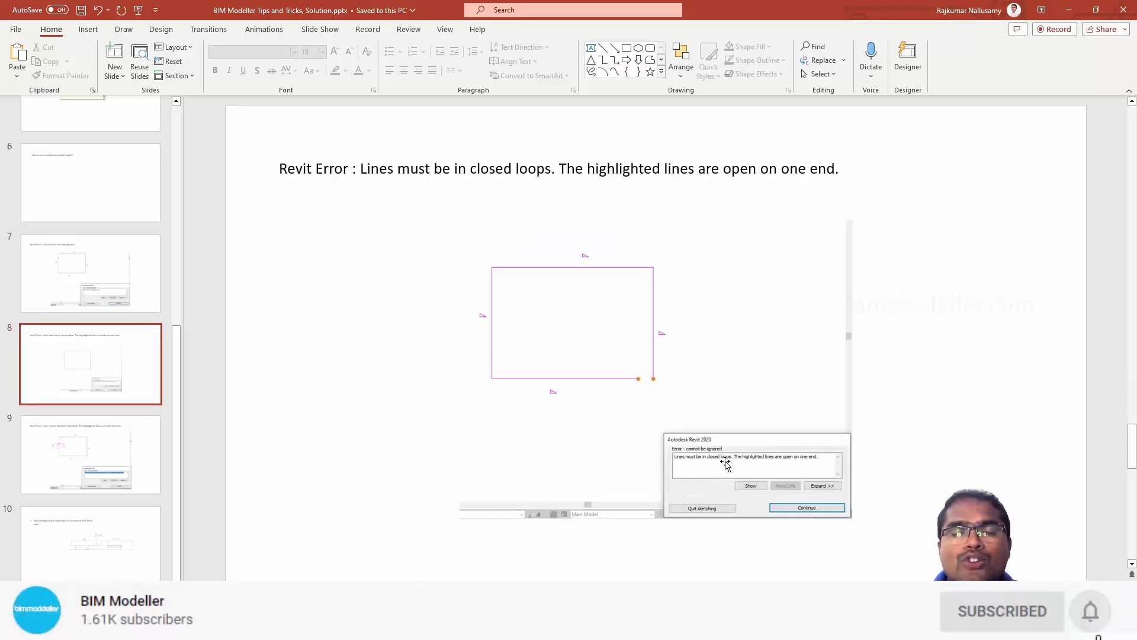
{"action": "key", "text": "Down"}
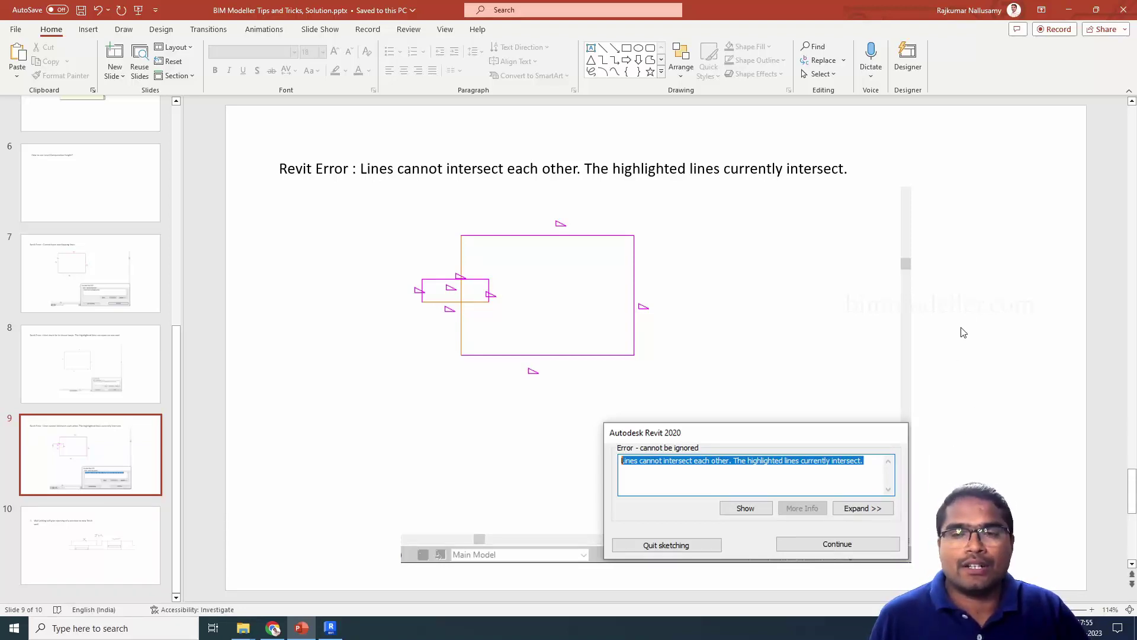
- Minimize PowerPoint, then open and zoom into the Level 1 floor plan in Revit
{"action": "left_click", "coordinate": [1068, 10]}
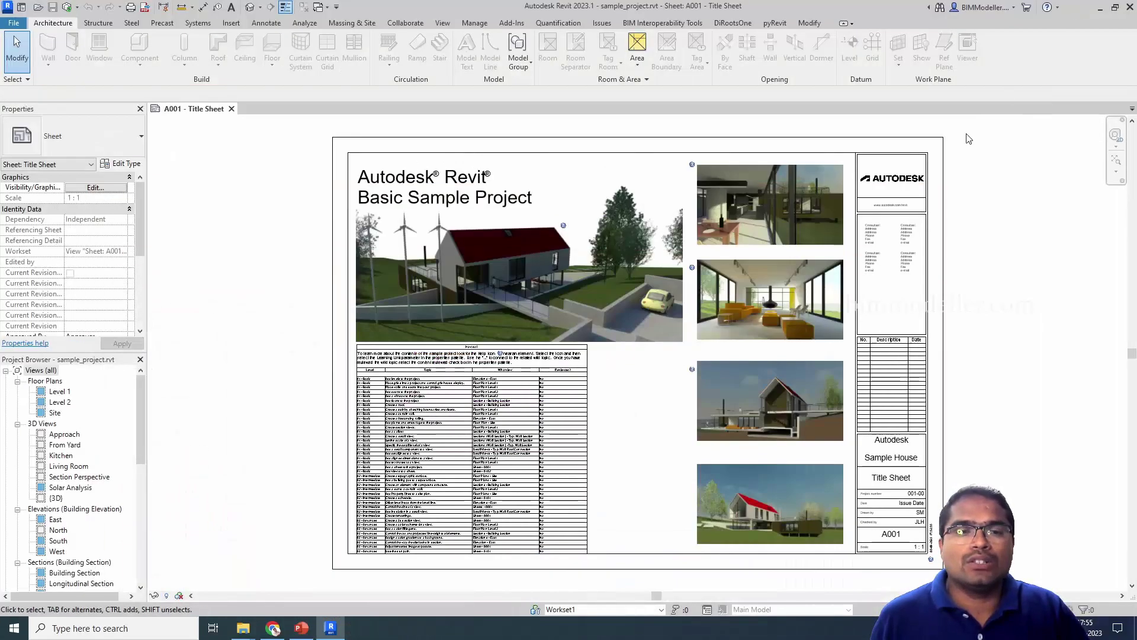
{"action": "left_click", "coordinate": [57, 391]}
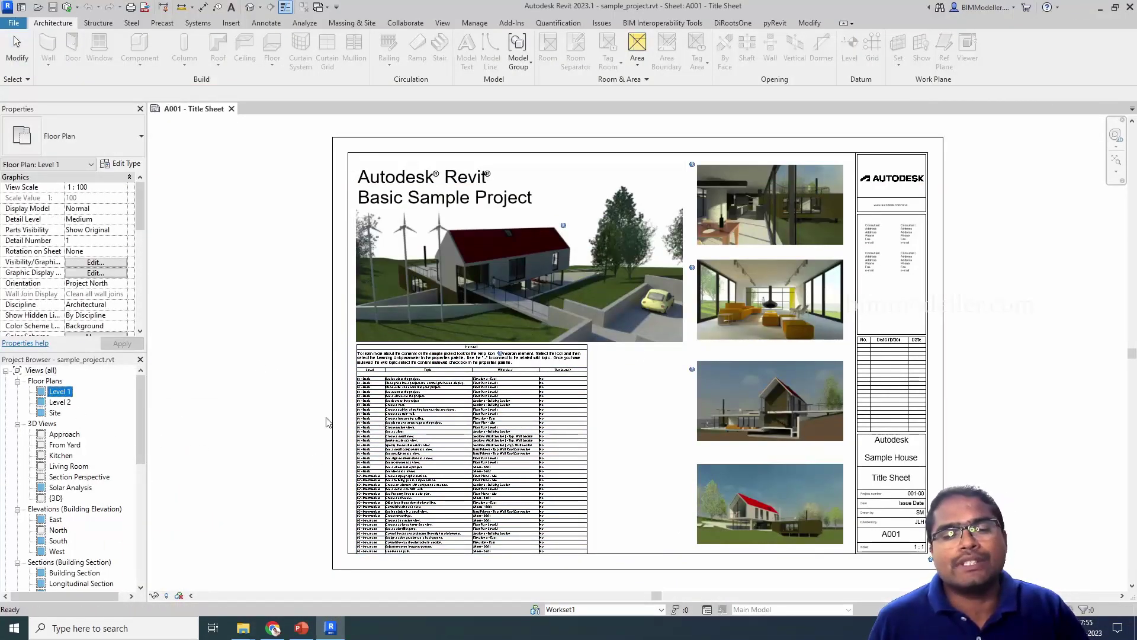
{"action": "double_click", "coordinate": [64, 395]}
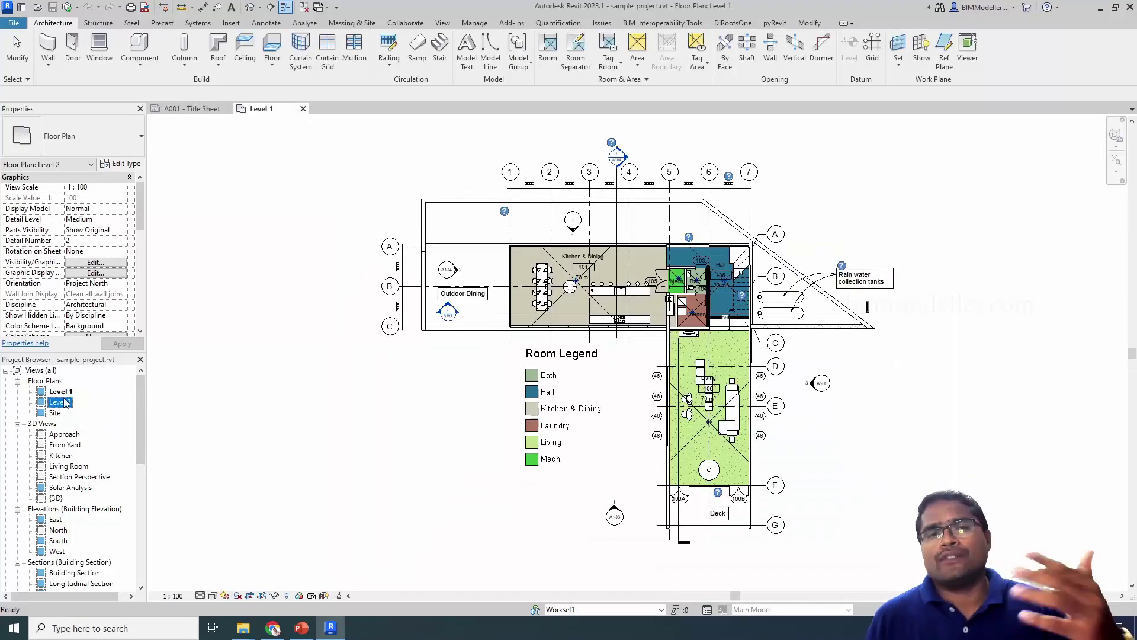
{"action": "scroll", "coordinate": [454, 388], "scroll_direction": "up", "scroll_amount": 3}
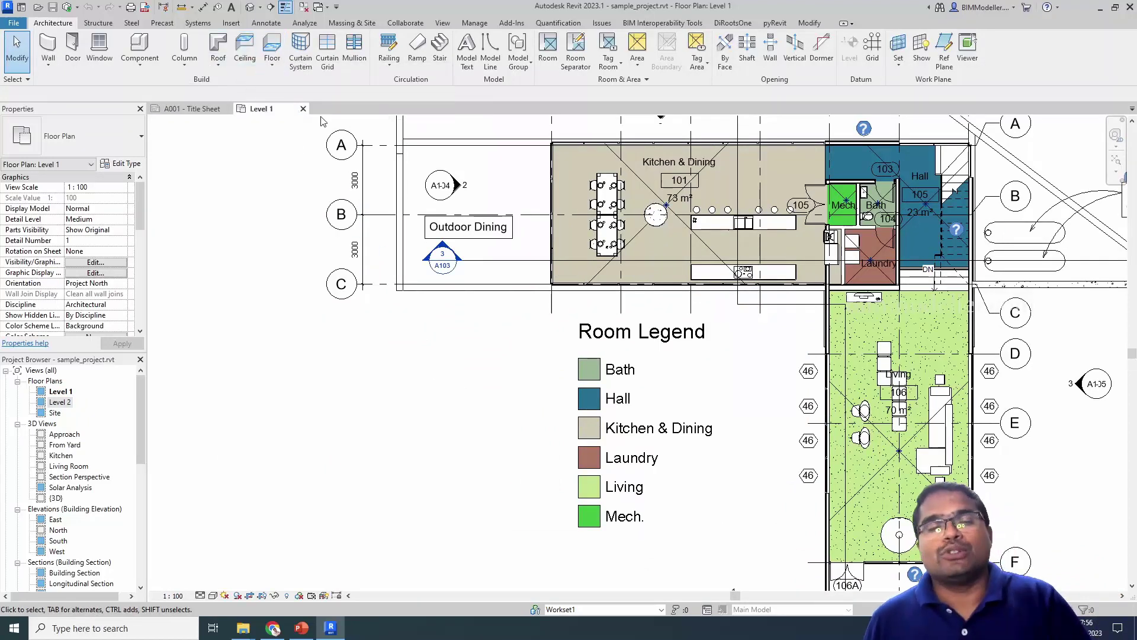
- Start a new floor and draw a rectangular boundary below Outdoor Dining
{"action": "left_click", "coordinate": [280, 47]}
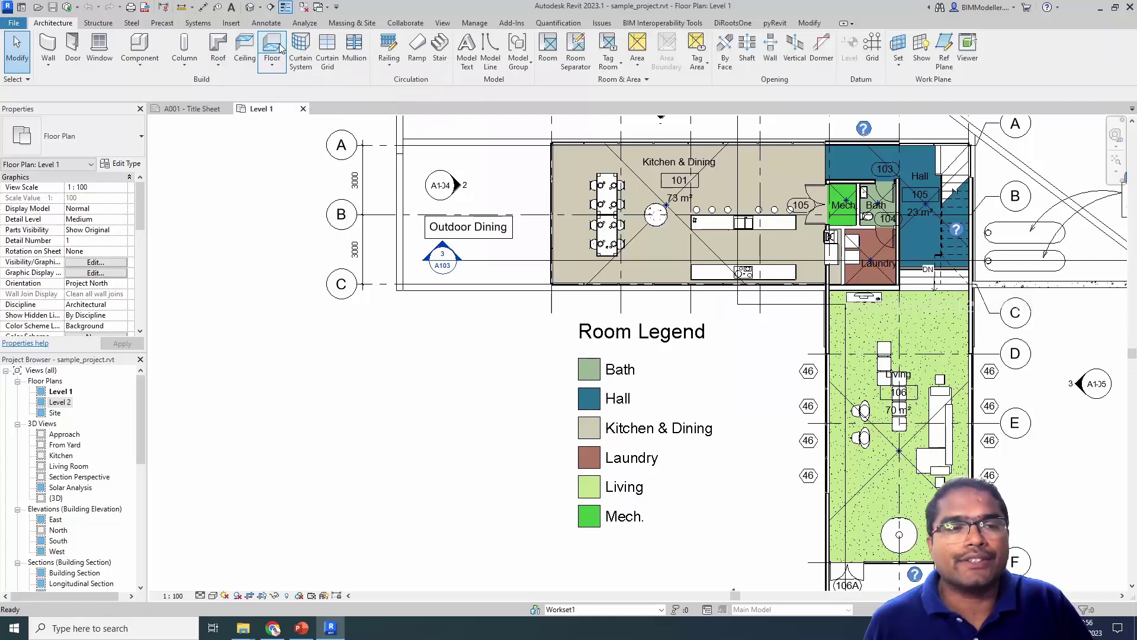
{"action": "left_click", "coordinate": [612, 39]}
{"action": "left_click", "coordinate": [425, 340]}
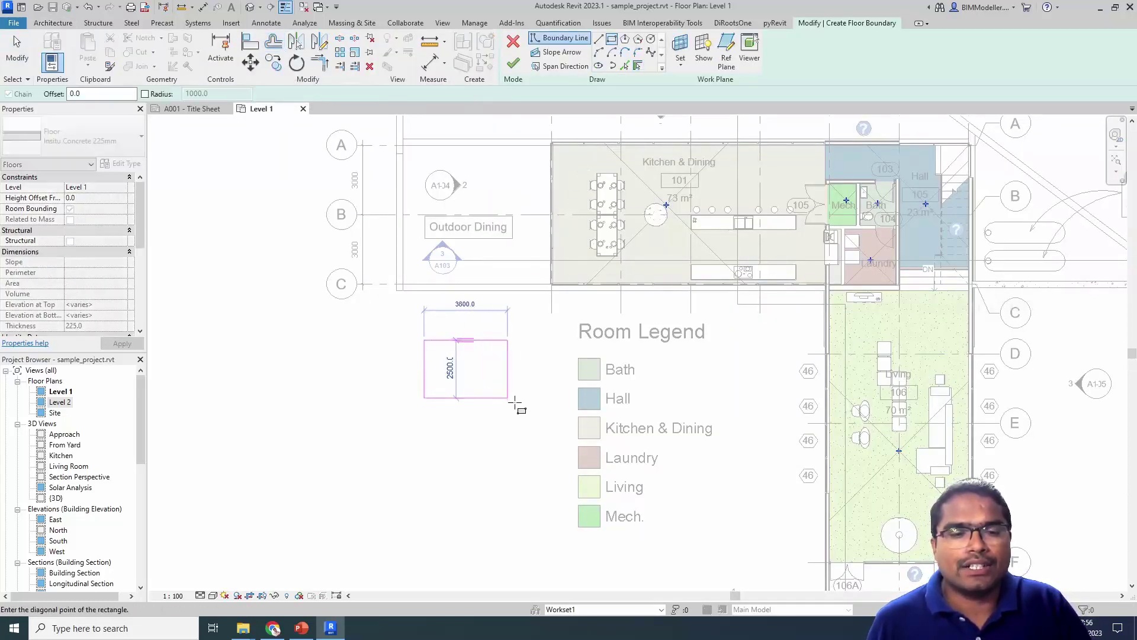
{"action": "left_click", "coordinate": [521, 411]}
- Add an extra line overlapping the rectangle's top edge, then try to finish the sketch
{"action": "left_click", "coordinate": [598, 39]}
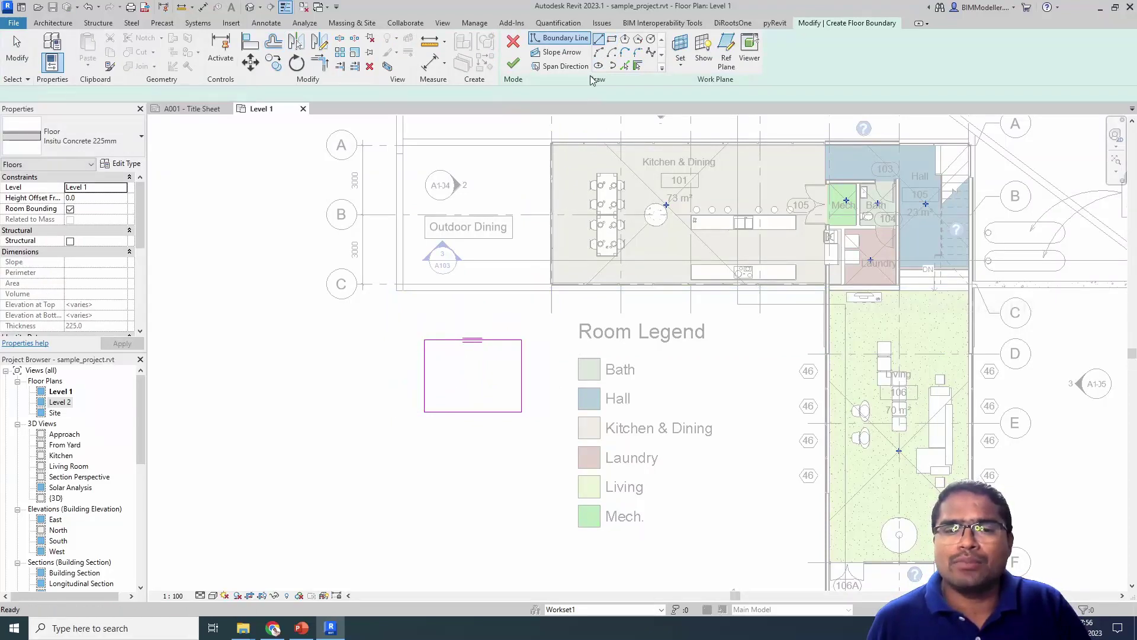
{"action": "left_click", "coordinate": [425, 340]}
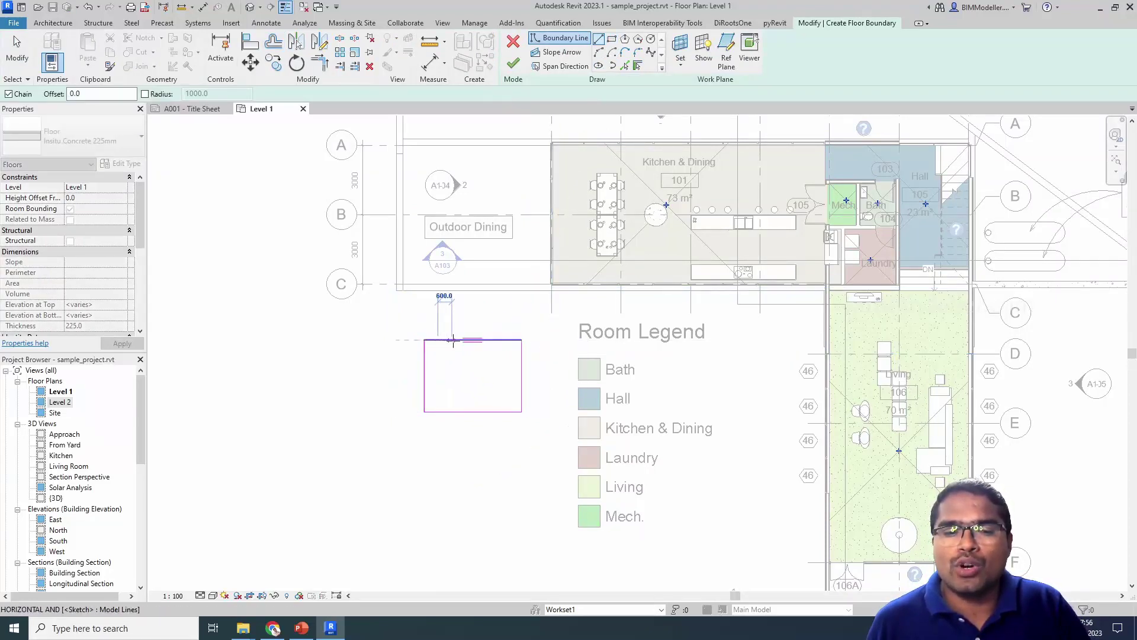
{"action": "key", "text": "Escape"}
{"action": "key", "text": "Escape"}
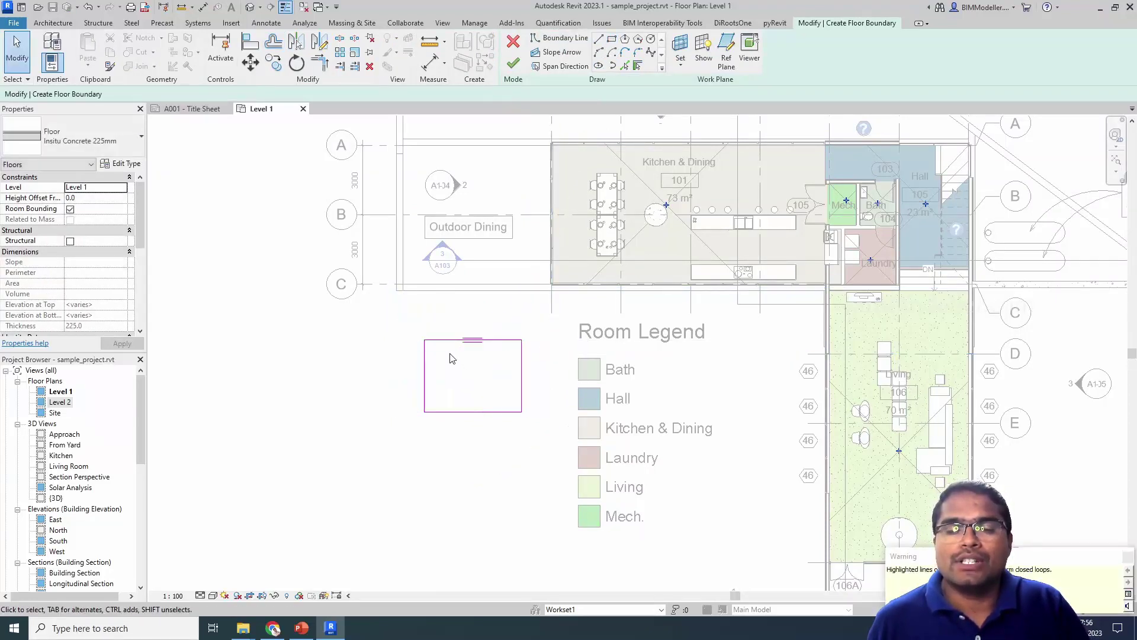
{"action": "scroll", "coordinate": [452, 354], "scroll_direction": "up", "scroll_amount": 2}
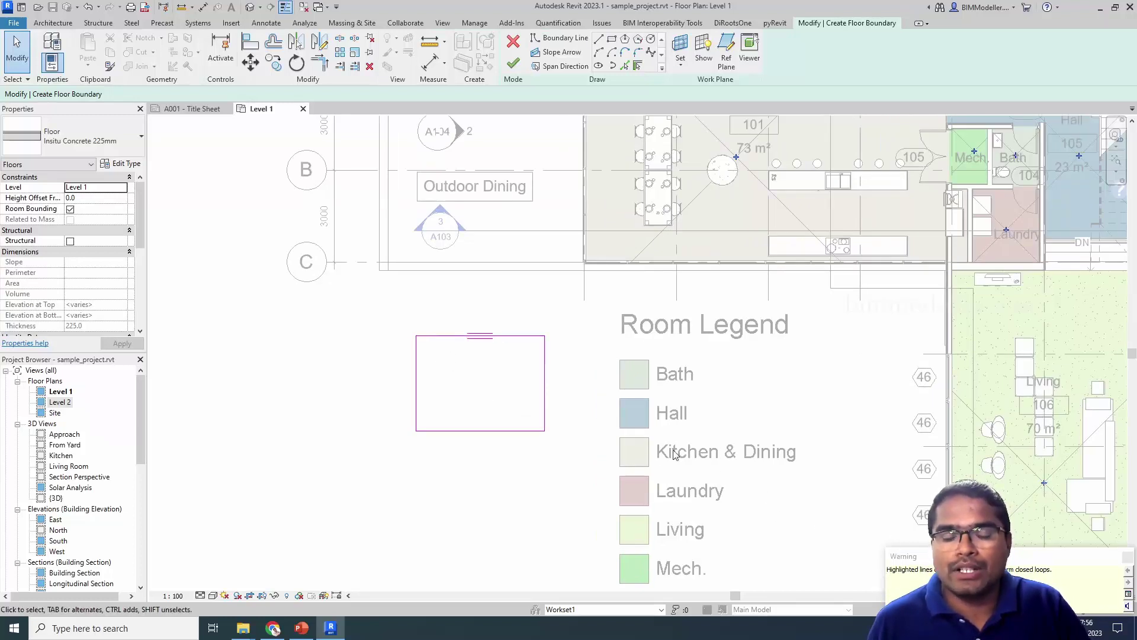
{"action": "scroll", "coordinate": [474, 385], "scroll_direction": "up", "scroll_amount": 3}
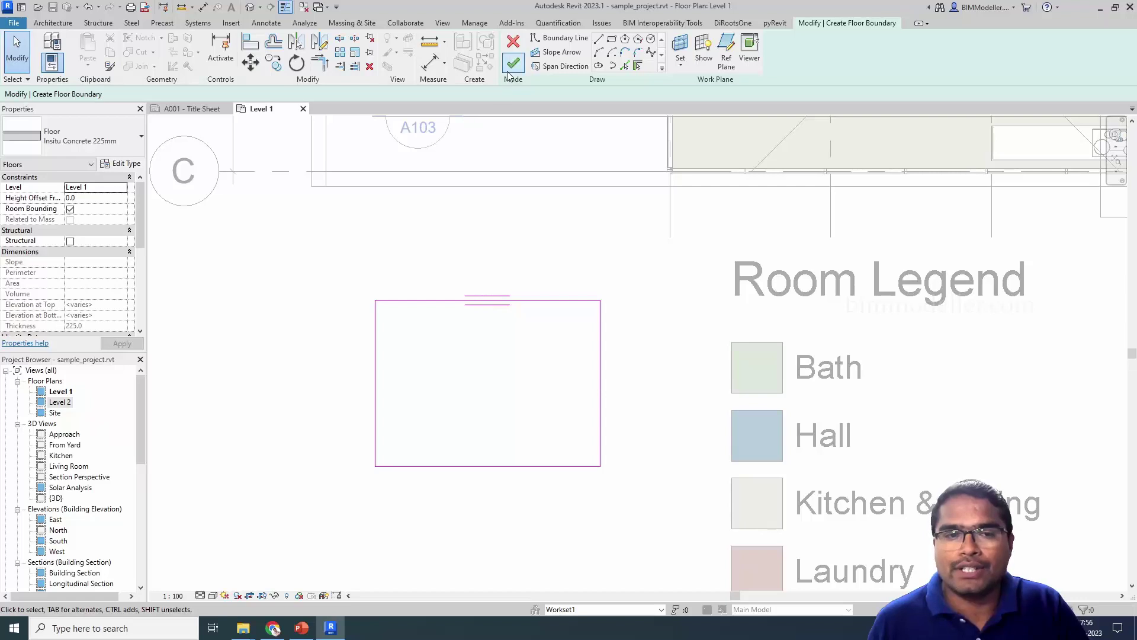
{"action": "left_click", "coordinate": [511, 66]}
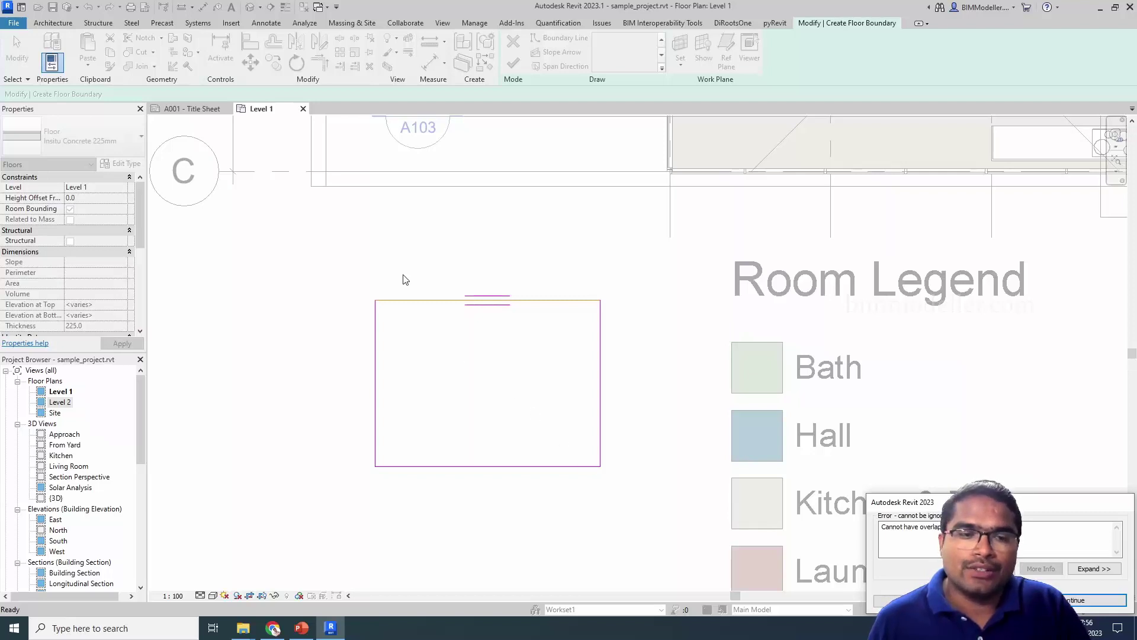
{"action": "key", "text": "Return"}
{"action": "left_click_drag", "start_coordinate": [394, 283], "coordinate": [506, 353]}
{"action": "key", "text": "Tab"}
{"action": "left_click", "coordinate": [473, 309]}
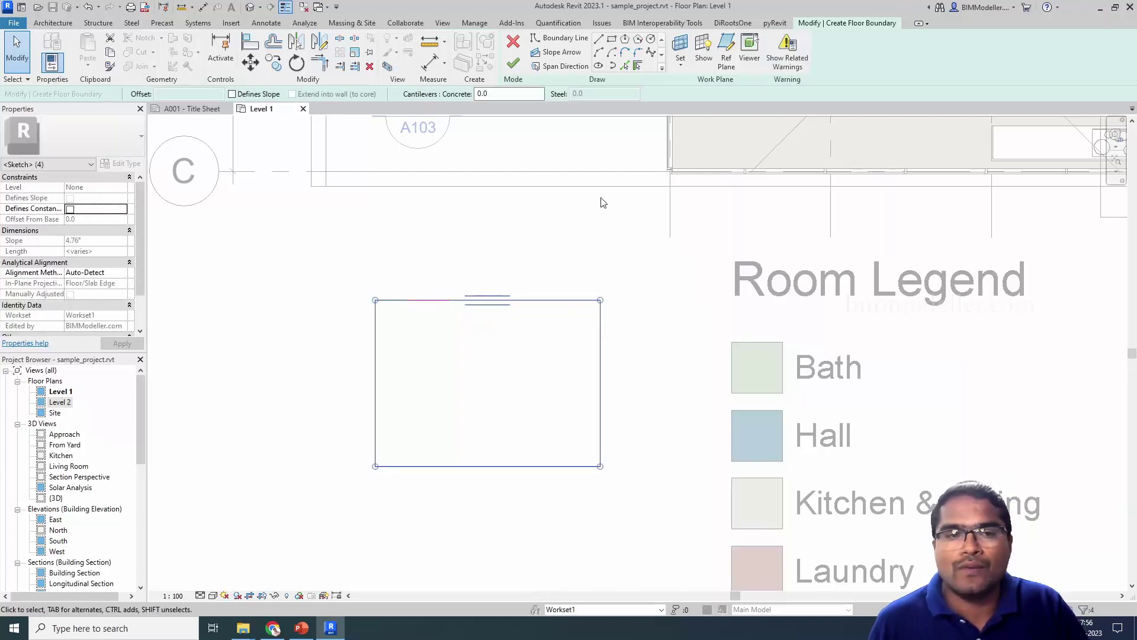
{"action": "left_click", "coordinate": [513, 64]}
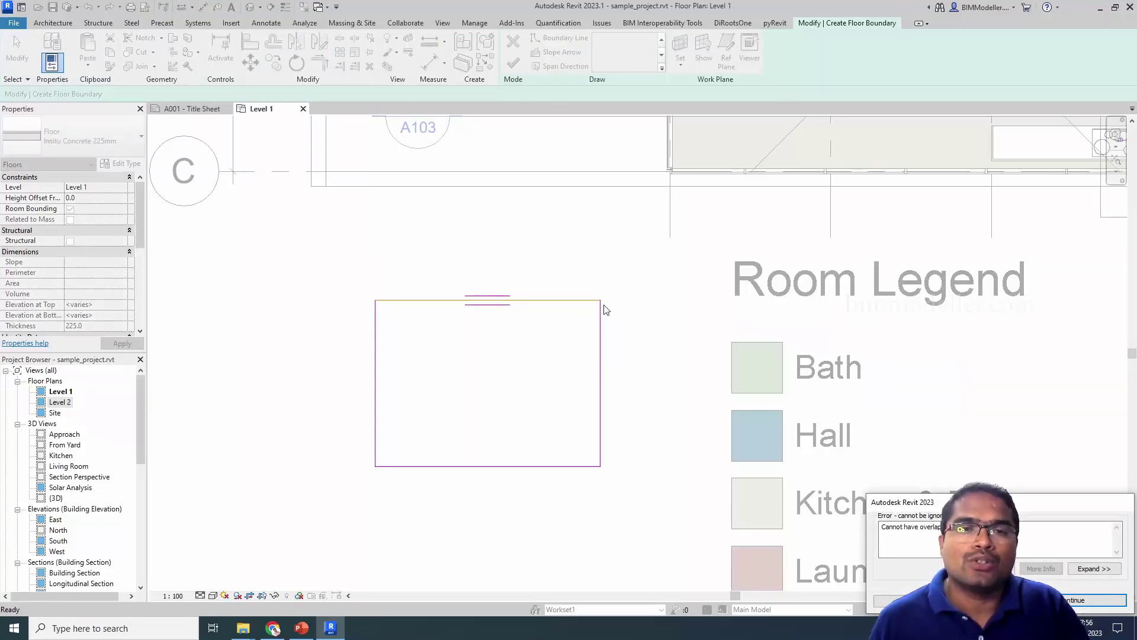
{"action": "key", "text": "Return"}
{"action": "left_click", "coordinate": [498, 466]}
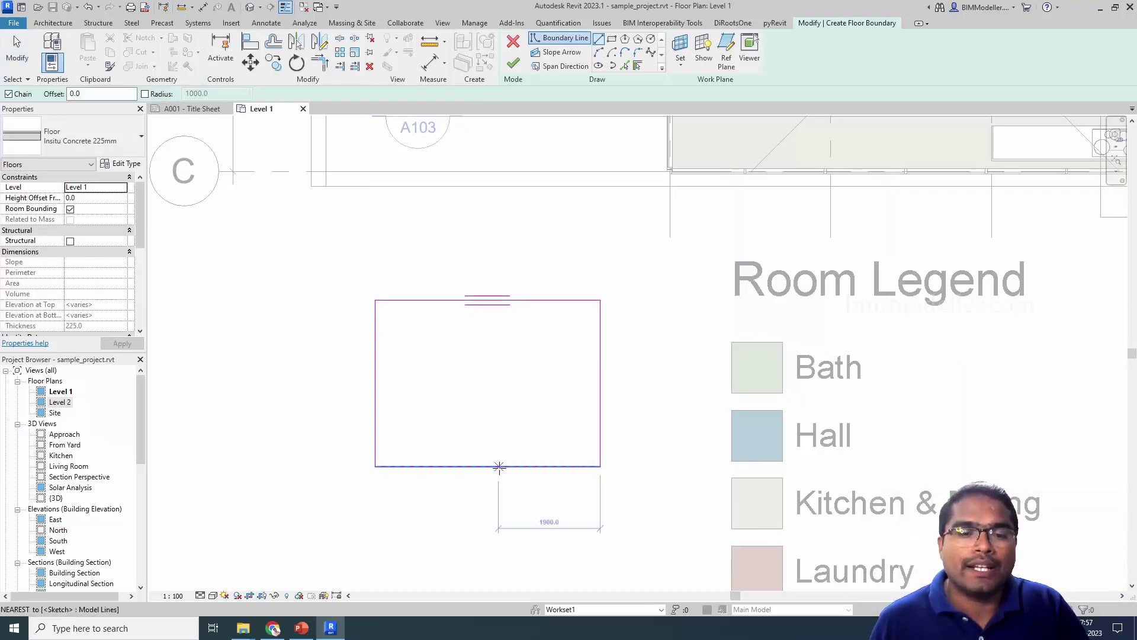
{"action": "key", "text": "Escape"}
{"action": "key", "text": "Escape"}
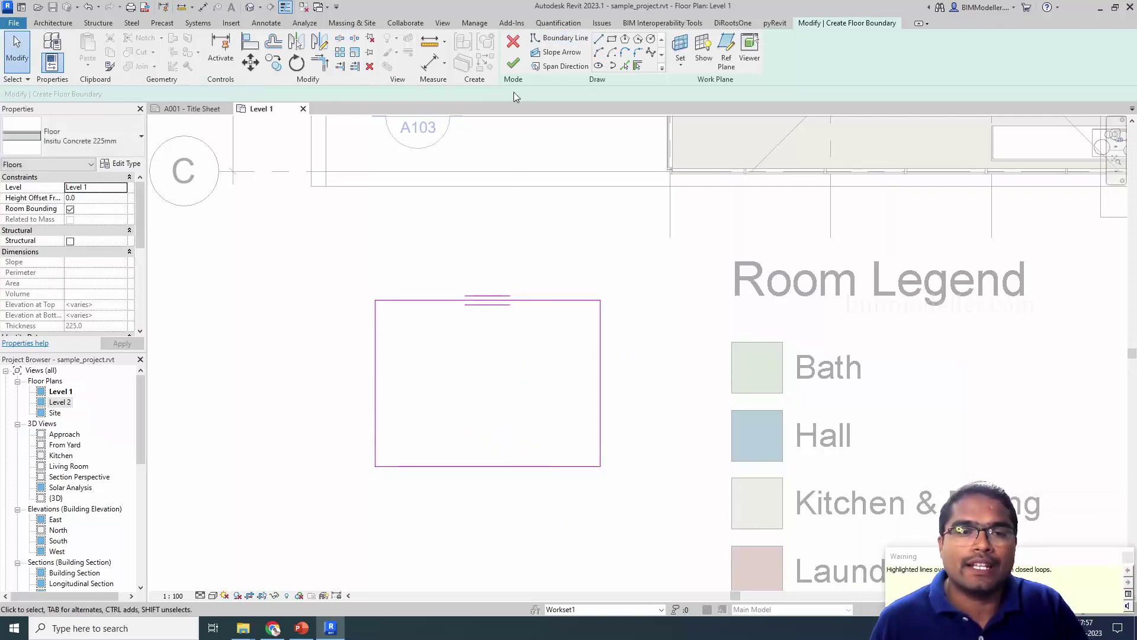
{"action": "left_click", "coordinate": [513, 63]}
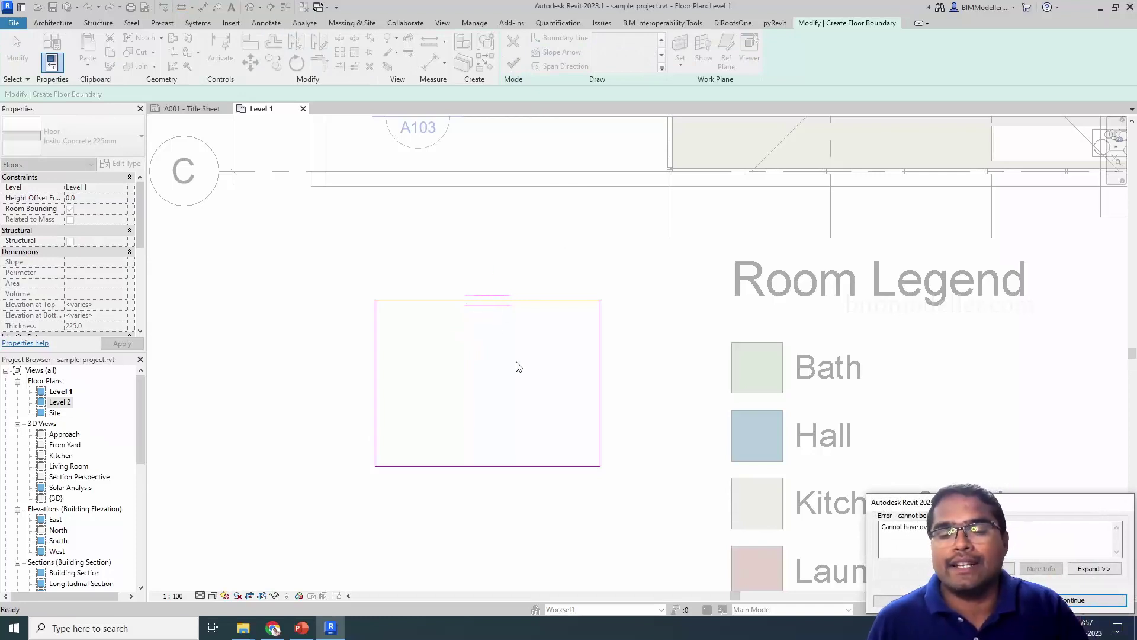
{"action": "key", "text": "Return"}
{"action": "mouse_move", "coordinate": [355, 265]}
{"action": "left_mouse_down"}
{"action": "mouse_move", "coordinate": [421, 297]}
{"action": "mouse_move", "coordinate": [627, 324]}
{"action": "mouse_move", "coordinate": [525, 335]}
{"action": "mouse_move", "coordinate": [614, 332]}
{"action": "mouse_move", "coordinate": [536, 344]}
{"action": "mouse_move", "coordinate": [550, 340]}
{"action": "left_mouse_up"}
{"action": "key", "text": "Tab"}
- Delete and restore the rectangle's boundary lines, finish the 13.020 m² floor, then reopen its sketch
{"action": "left_click", "coordinate": [524, 304]}
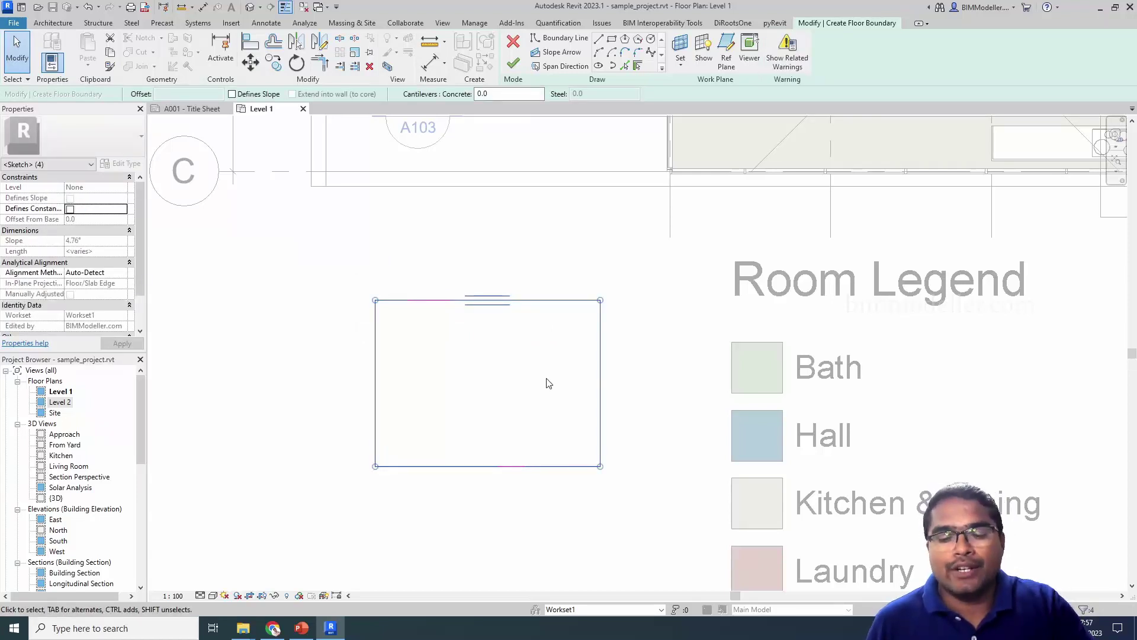
{"action": "key", "text": "Delete"}
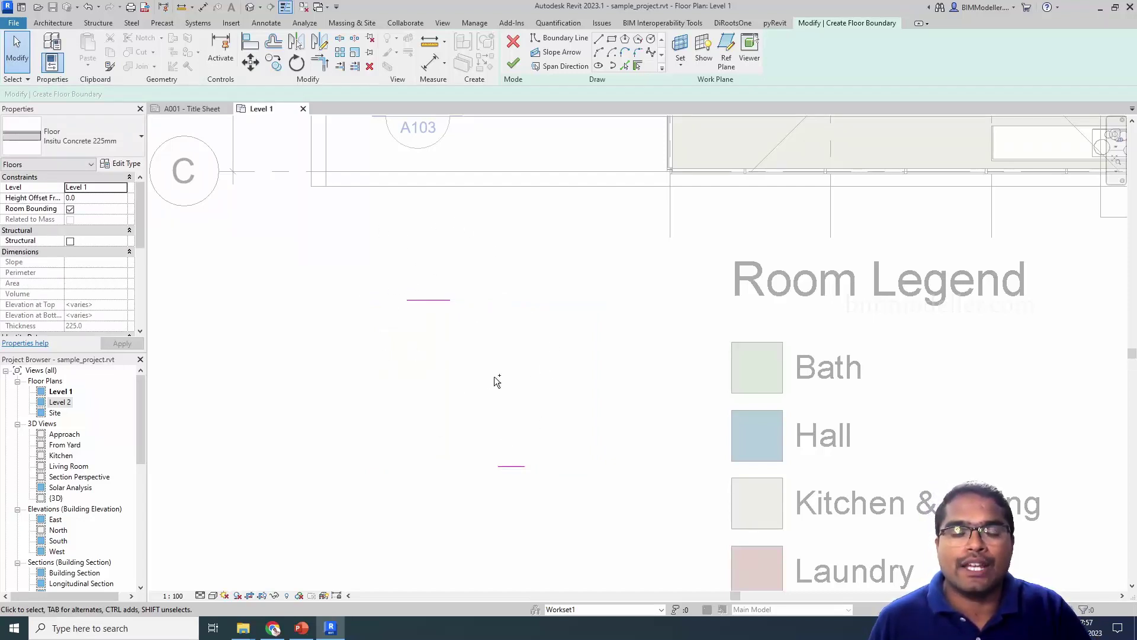
{"action": "key", "text": "ctrl+z"}
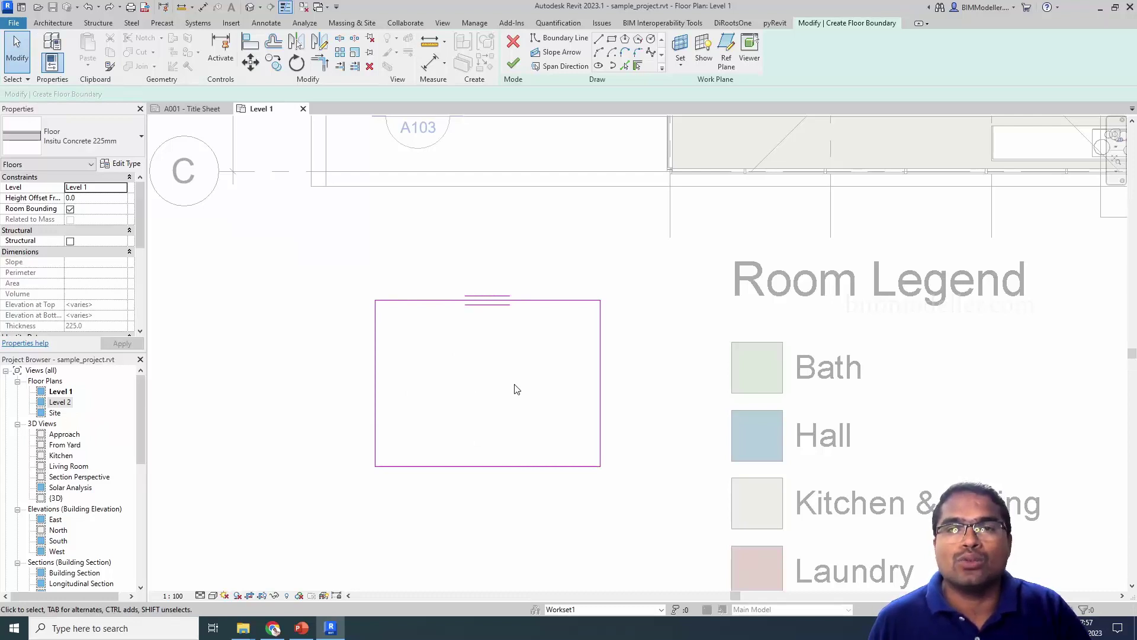
{"action": "left_click_drag", "start_coordinate": [386, 282], "coordinate": [485, 343]}
{"action": "left_click_drag", "start_coordinate": [459, 397], "coordinate": [571, 498]}
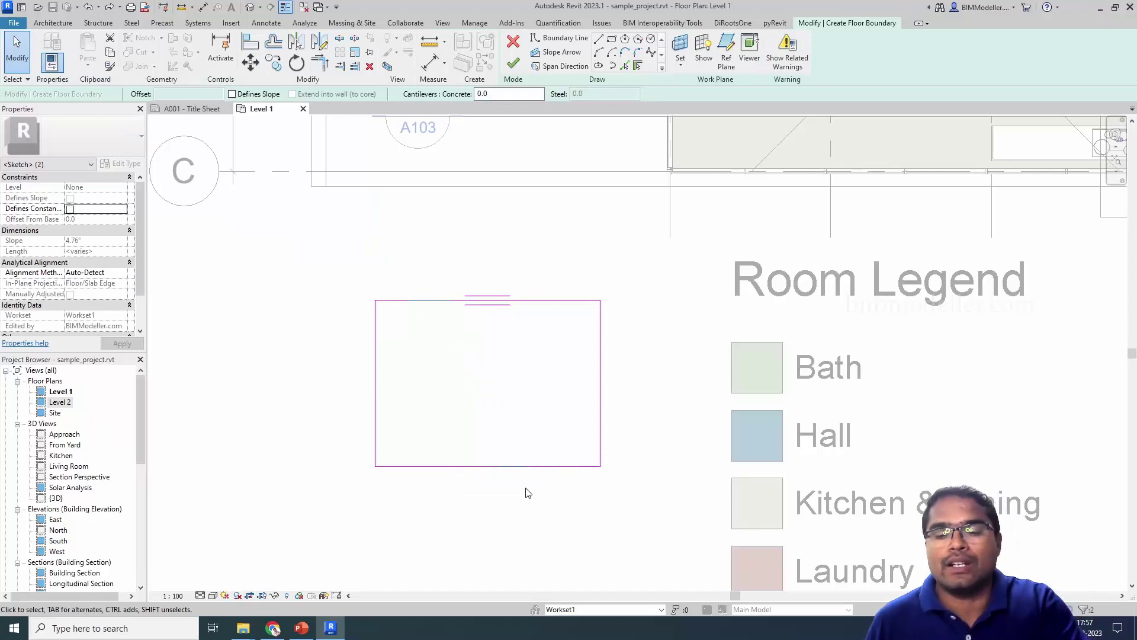
{"action": "left_click", "coordinate": [537, 442]}
{"action": "left_click", "coordinate": [513, 72]}
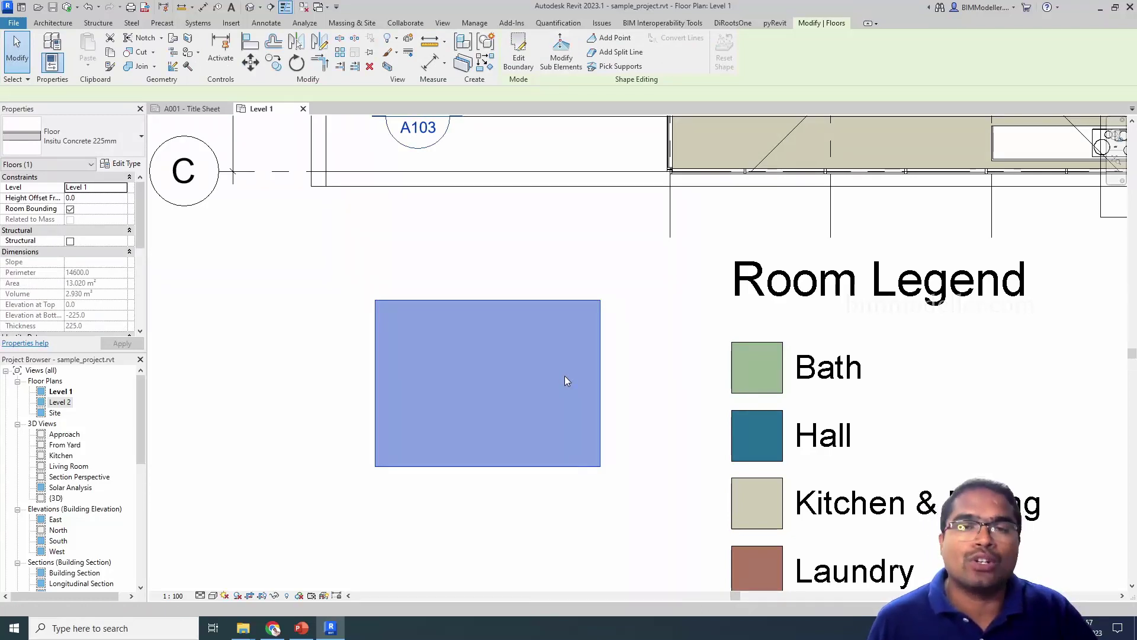
{"action": "double_click", "coordinate": [564, 376]}
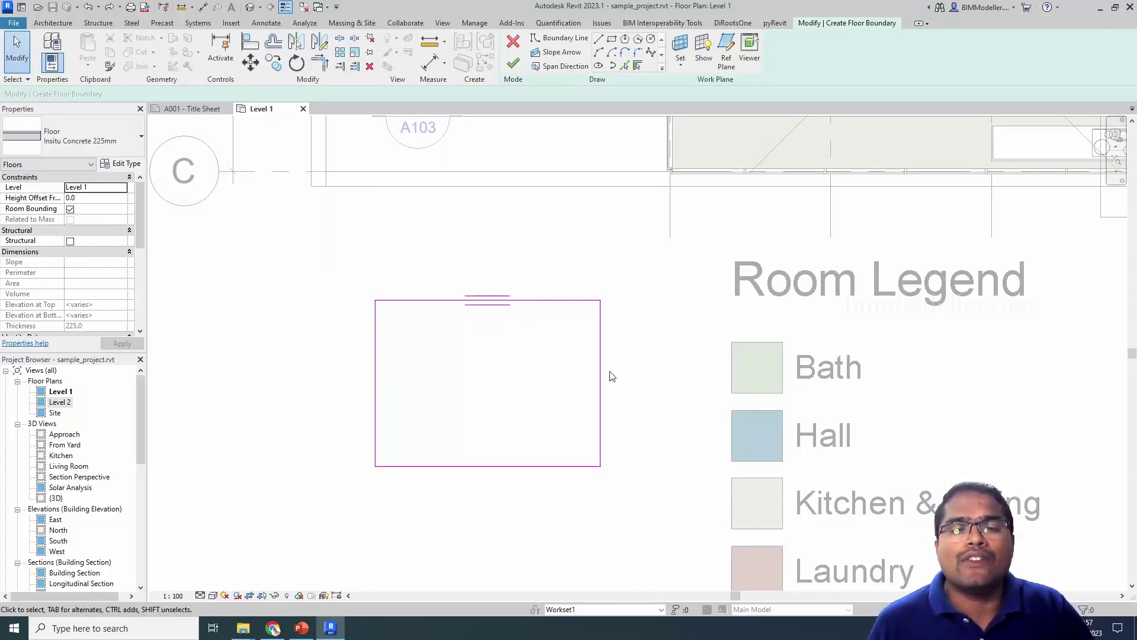
- Inspect the boundary lines at the rectangle's top-right corner, then clear the selection
{"action": "left_click", "coordinate": [601, 301]}
{"action": "scroll", "coordinate": [600, 301], "scroll_direction": "up", "scroll_amount": 4}
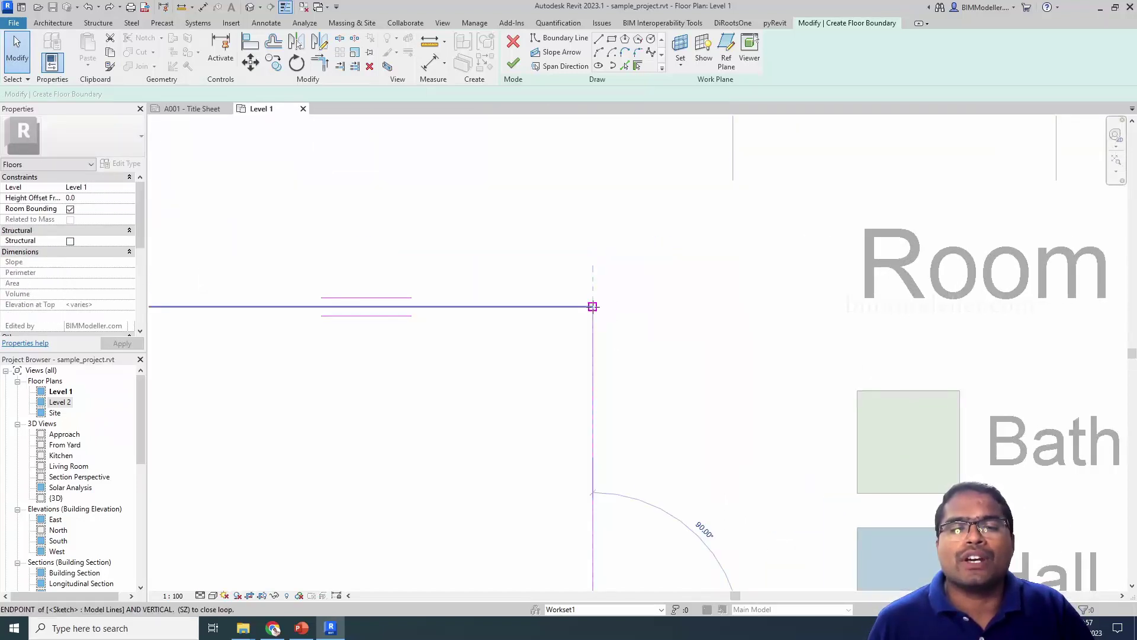
{"action": "left_click", "coordinate": [592, 306]}
{"action": "scroll", "coordinate": [591, 314], "scroll_direction": "up", "scroll_amount": 3}
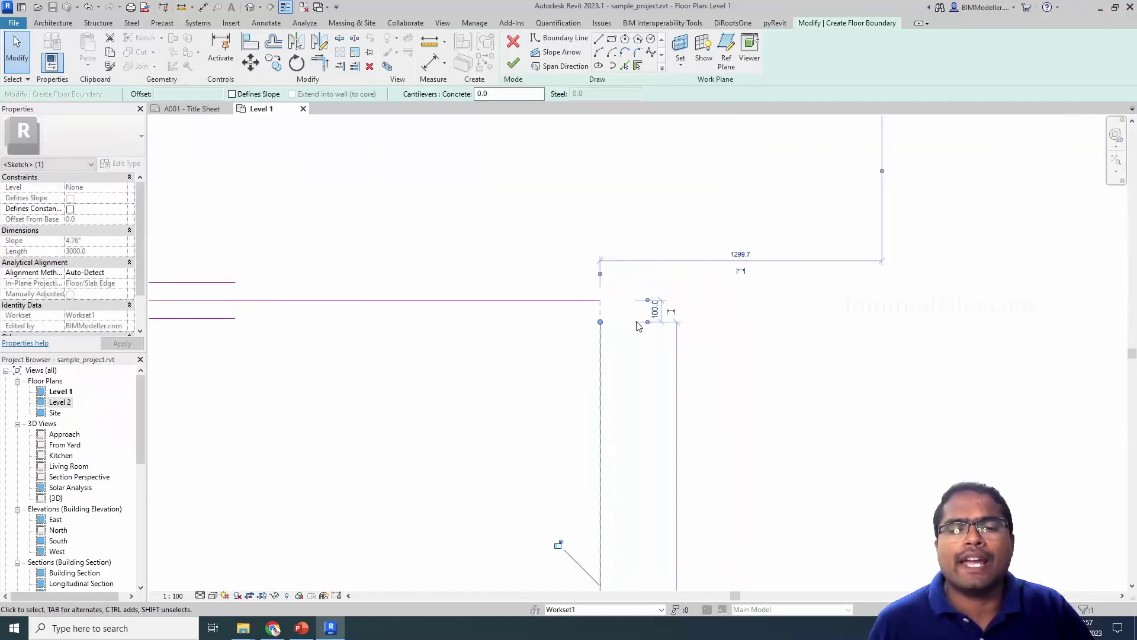
{"action": "scroll", "coordinate": [638, 326], "scroll_direction": "down", "scroll_amount": 4}
{"action": "key", "text": "Escape"}
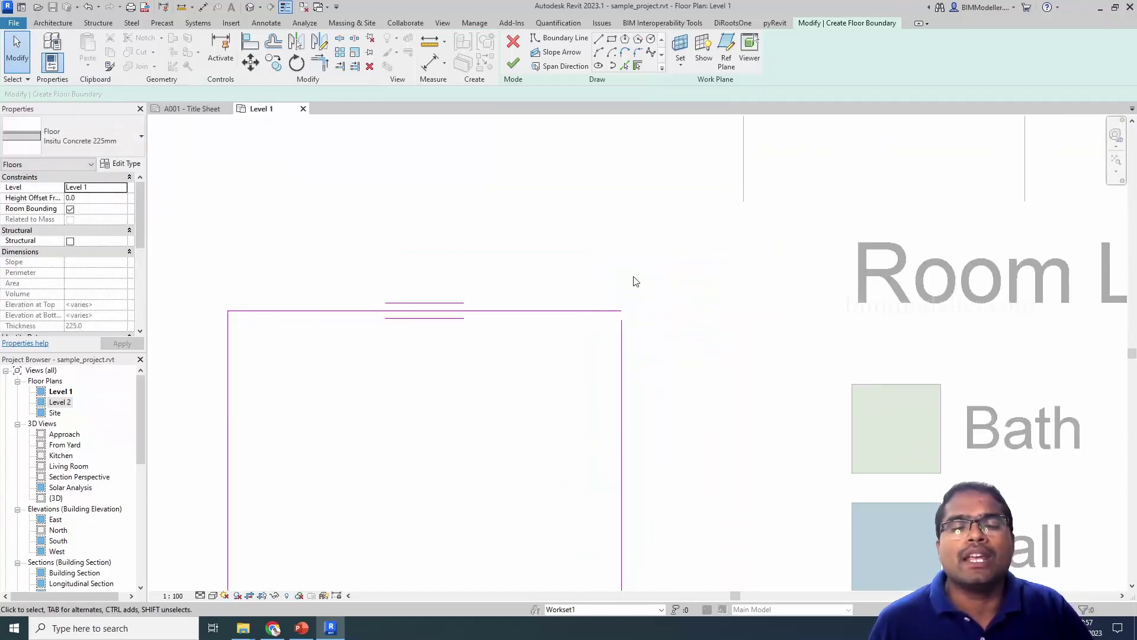
{"action": "scroll", "coordinate": [636, 281], "scroll_direction": "down", "scroll_amount": 2}
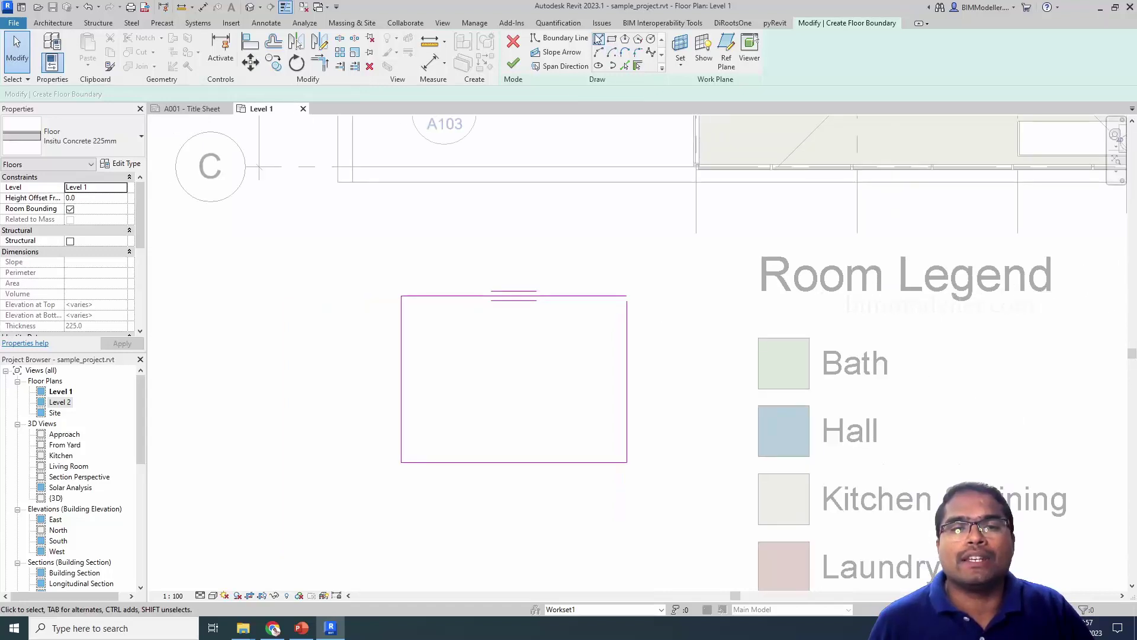
- Draw a chain of boundary lines with slanted edges off the rectangle's top-right corner
{"action": "left_click", "coordinate": [598, 39]}
{"action": "left_click", "coordinate": [627, 301]}
{"action": "left_click", "coordinate": [739, 301]}
{"action": "left_click", "coordinate": [728, 363]}
{"action": "left_click", "coordinate": [793, 341]}
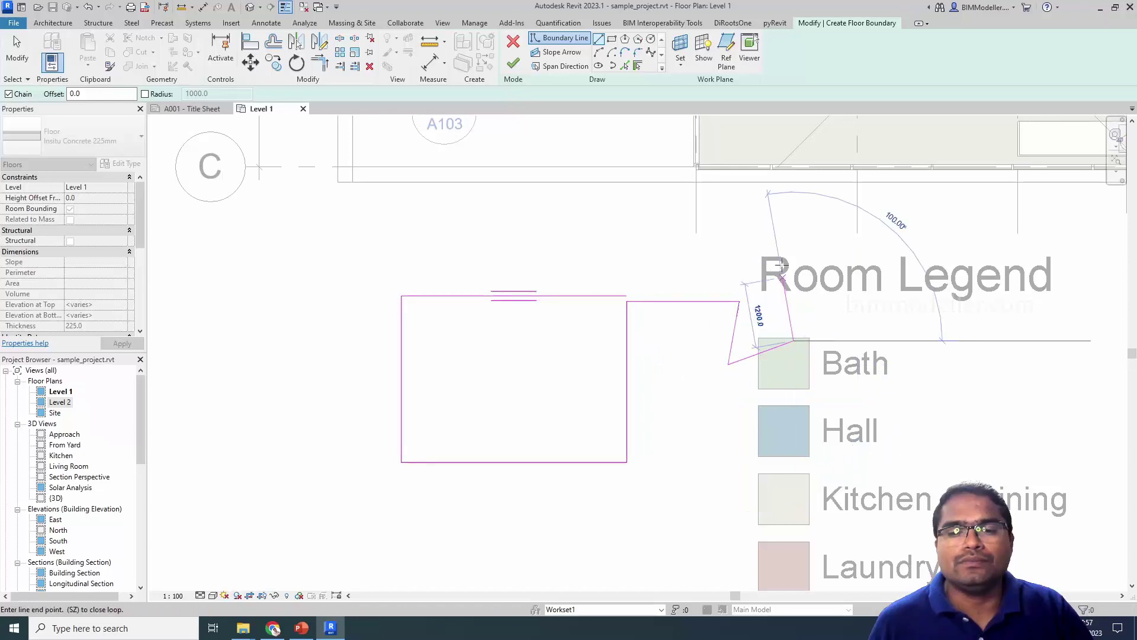
{"action": "left_click", "coordinate": [793, 228]}
{"action": "left_click", "coordinate": [628, 278]}
{"action": "left_click", "coordinate": [627, 280]}
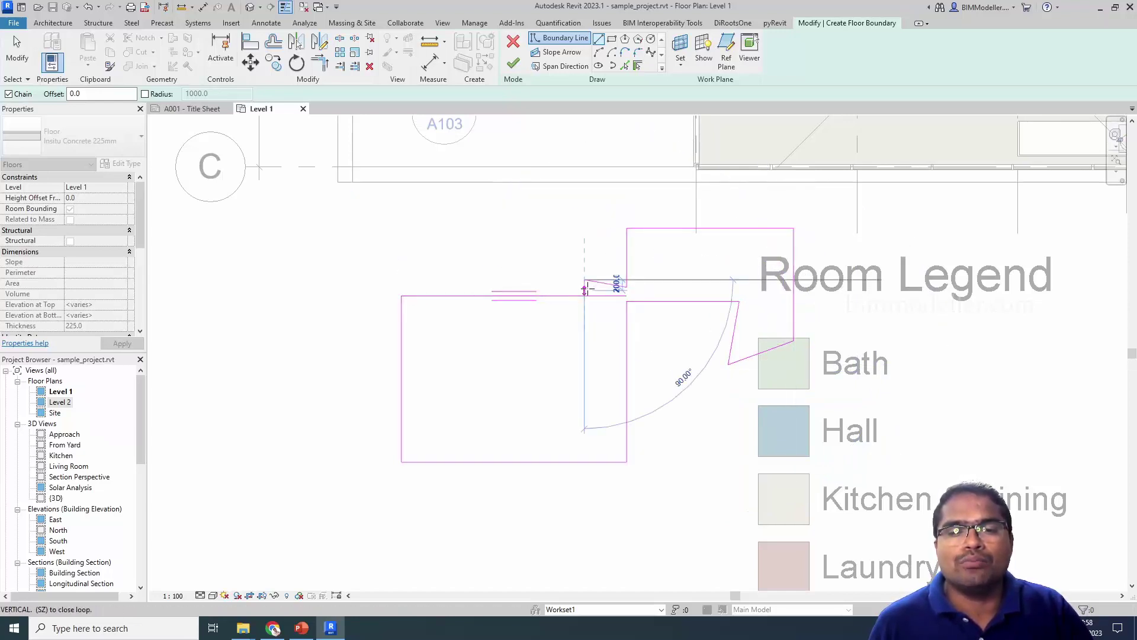
{"action": "left_click", "coordinate": [585, 289]}
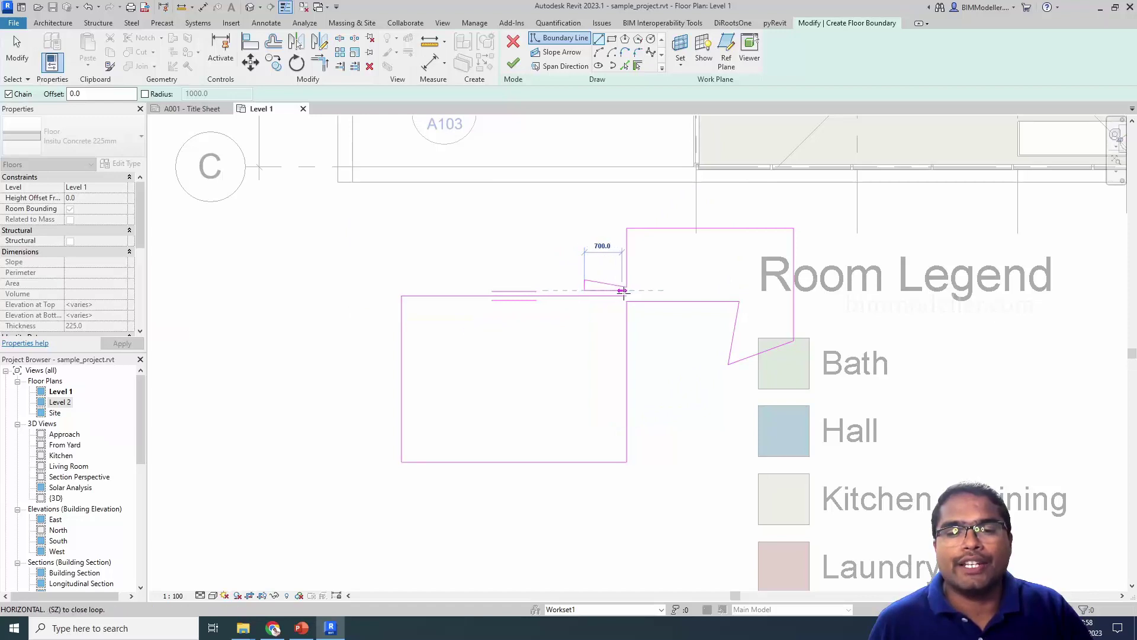
{"action": "left_click", "coordinate": [623, 290]}
{"action": "key", "text": "Escape"}
{"action": "key", "text": "Escape"}
{"action": "middle_click_drag", "start_coordinate": [662, 398], "coordinate": [609, 431]}
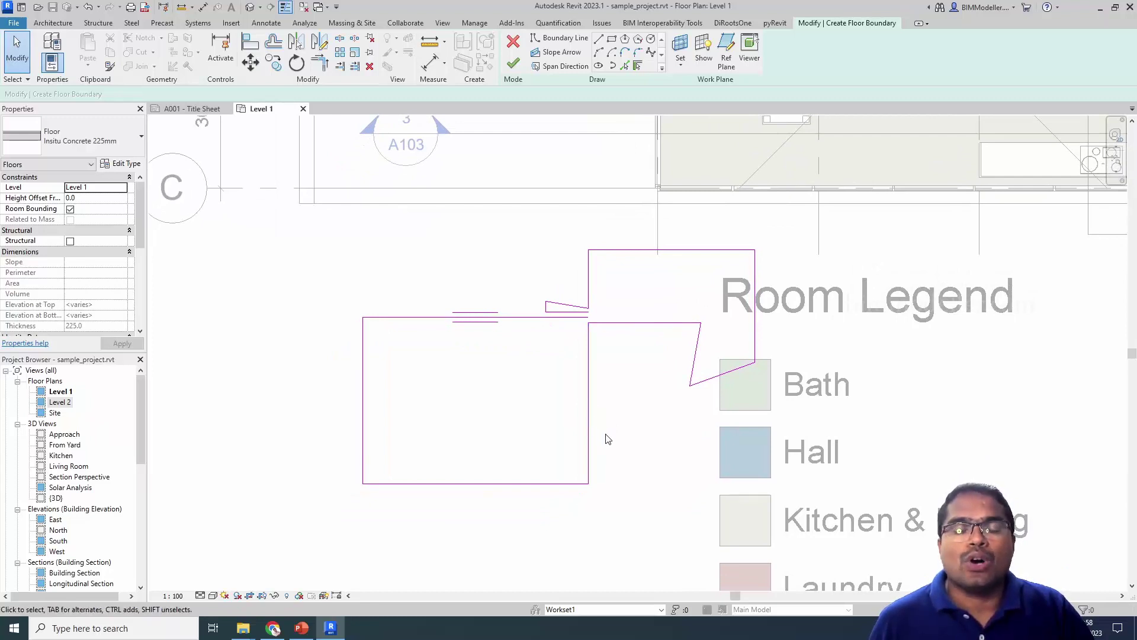
- Dismiss the closed-loop error and drag the right vertical line's lower end upward
{"action": "left_click", "coordinate": [513, 63]}
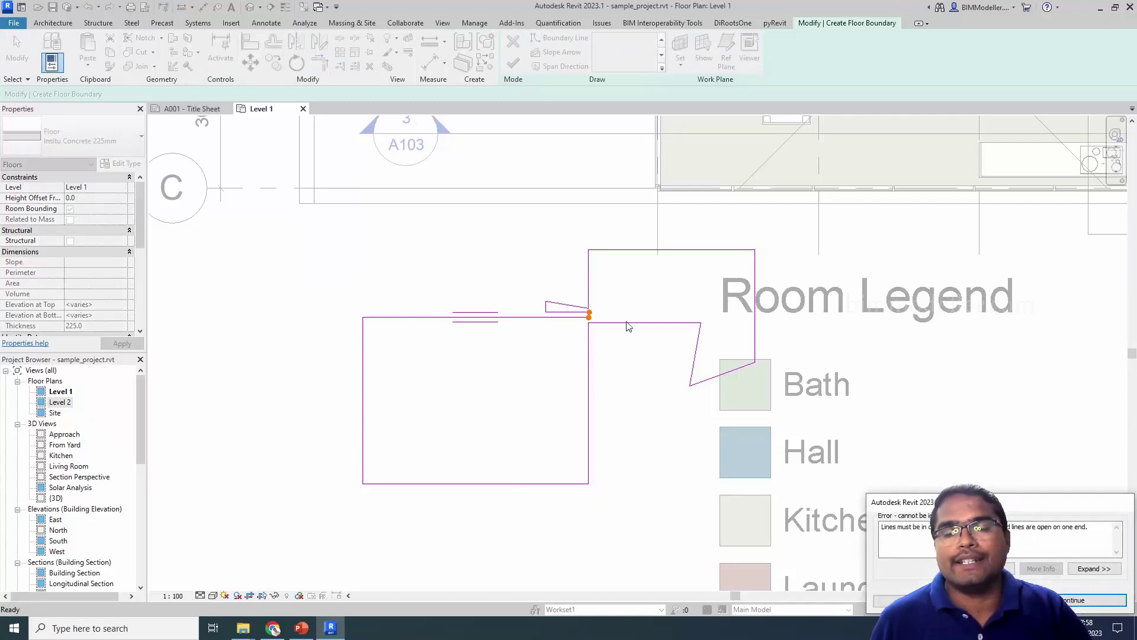
{"action": "key", "text": "Return"}
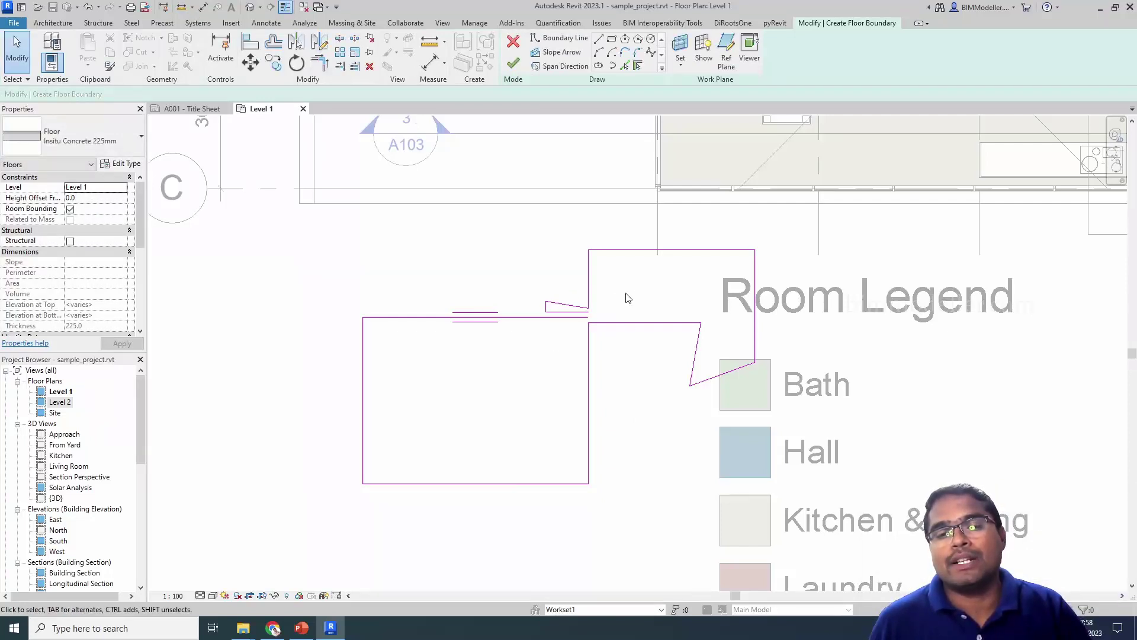
{"action": "left_click", "coordinate": [753, 351]}
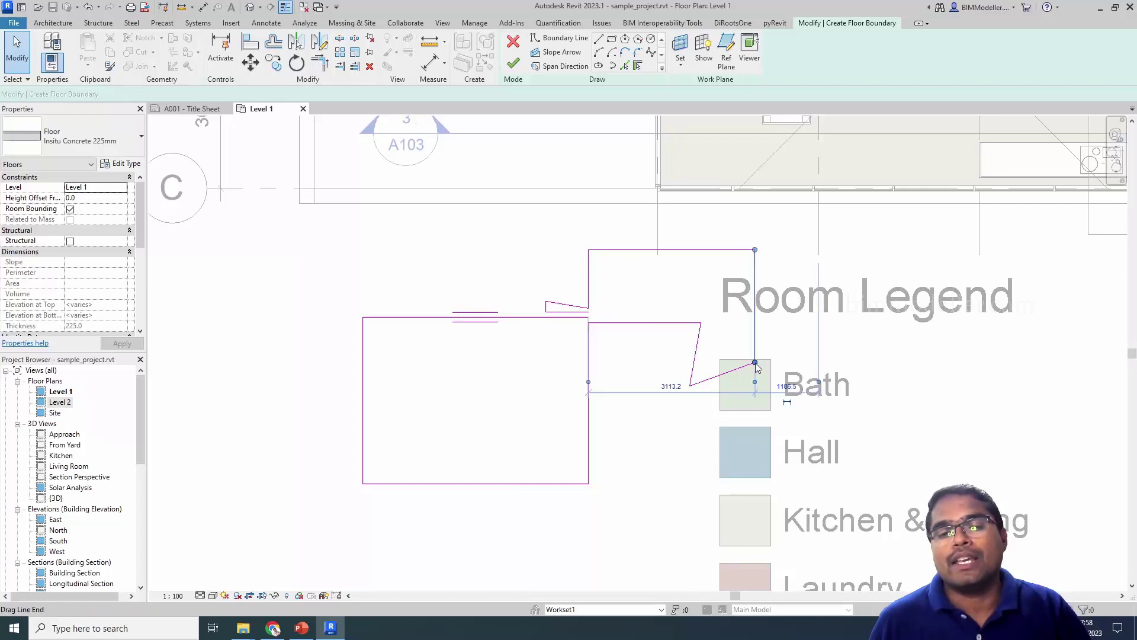
{"action": "left_click_drag", "start_coordinate": [754, 362], "coordinate": [755, 345]}
{"action": "left_click", "coordinate": [570, 143]}
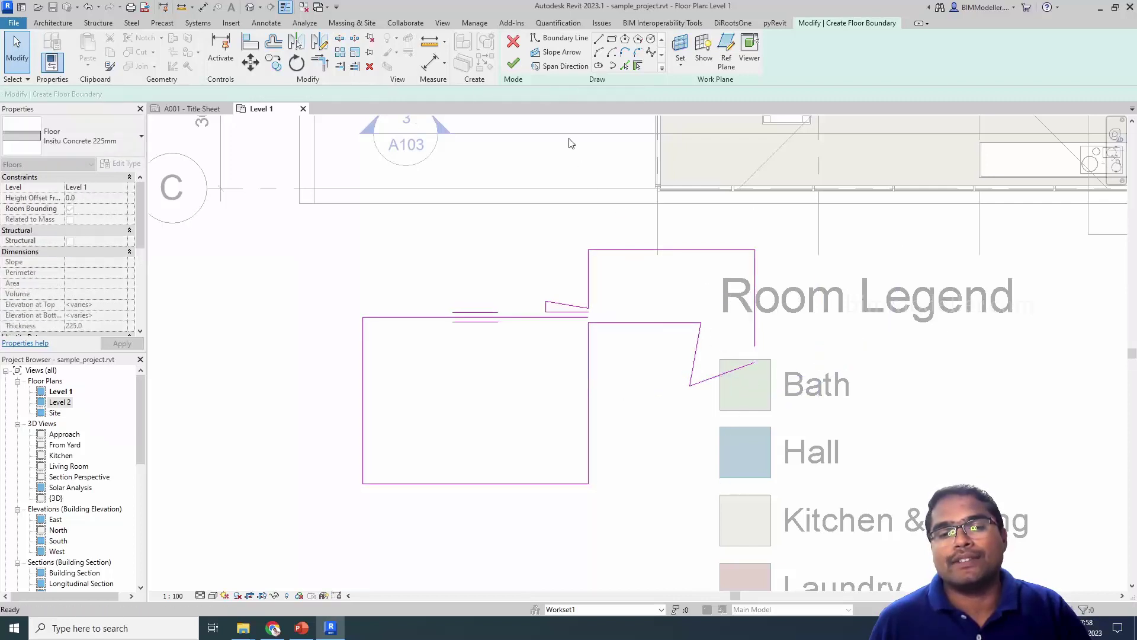
- Retry finishing the floor, dismiss the error again, and zoom around the sketch
{"action": "left_click", "coordinate": [513, 62]}
{"action": "key", "text": "Return"}
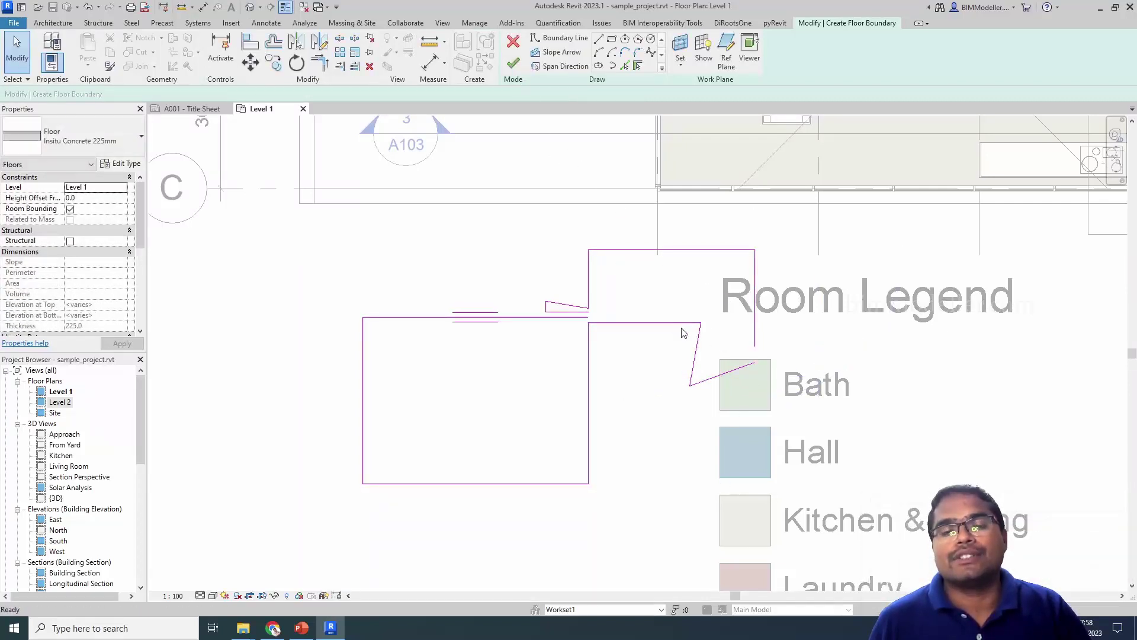
{"action": "scroll", "coordinate": [632, 330], "scroll_direction": "down", "scroll_amount": 3}
{"action": "scroll", "coordinate": [612, 357], "scroll_direction": "up", "scroll_amount": 2}
{"action": "scroll", "coordinate": [615, 360], "scroll_direction": "down", "scroll_amount": 2}
{"action": "scroll", "coordinate": [614, 360], "scroll_direction": "down", "scroll_amount": 1}
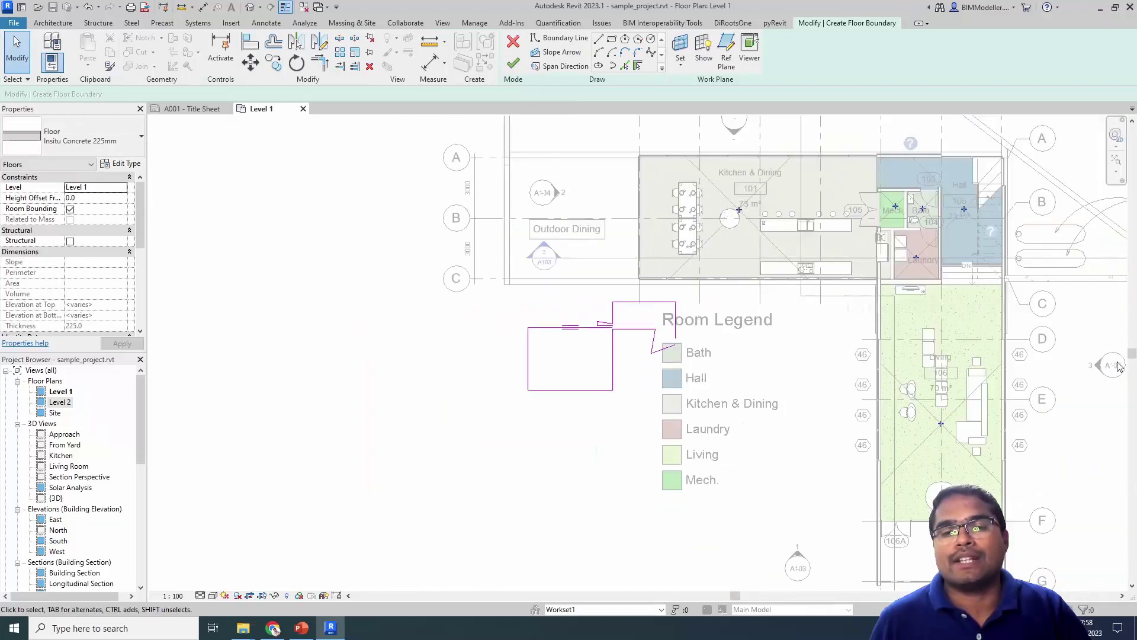
{"action": "scroll", "coordinate": [639, 353], "scroll_direction": "up", "scroll_amount": 2}
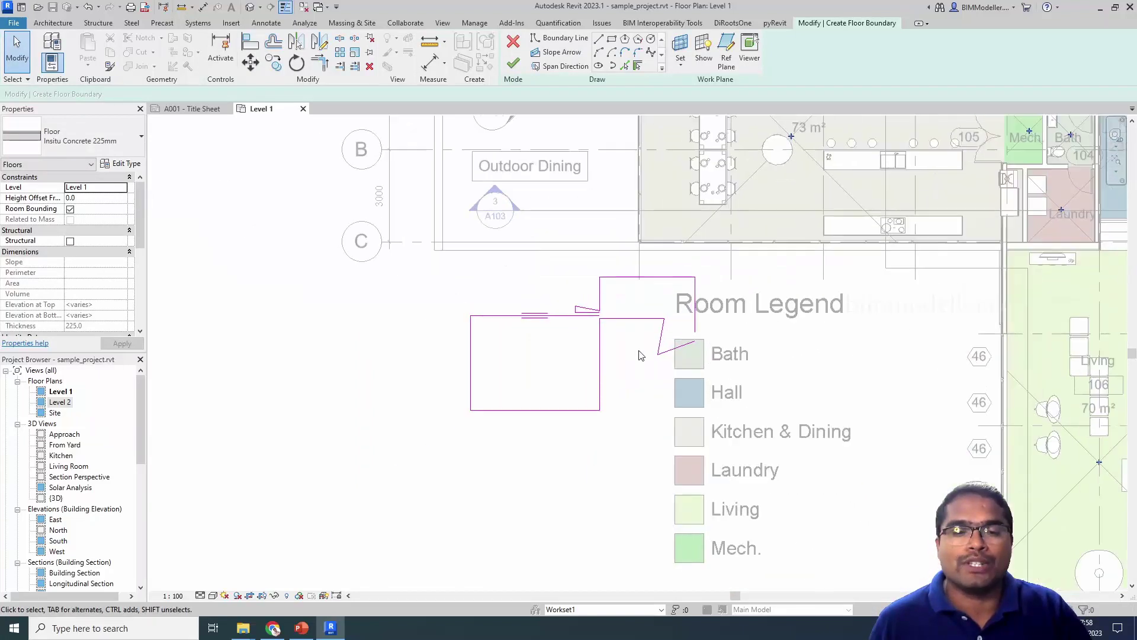
- Select the sketch chain and use Trim/Extend to Corner (TR) on the right vertical and diagonal lines
{"action": "key", "text": "Tab"}
{"action": "left_click", "coordinate": [598, 379]}
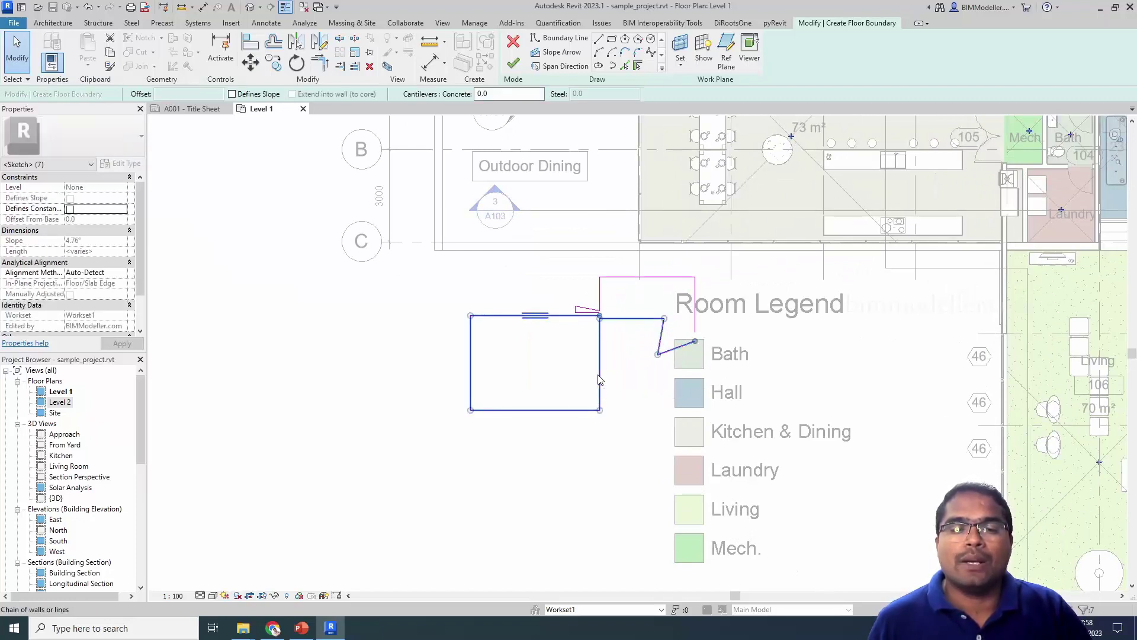
{"action": "scroll", "coordinate": [598, 377], "scroll_direction": "up", "scroll_amount": 2}
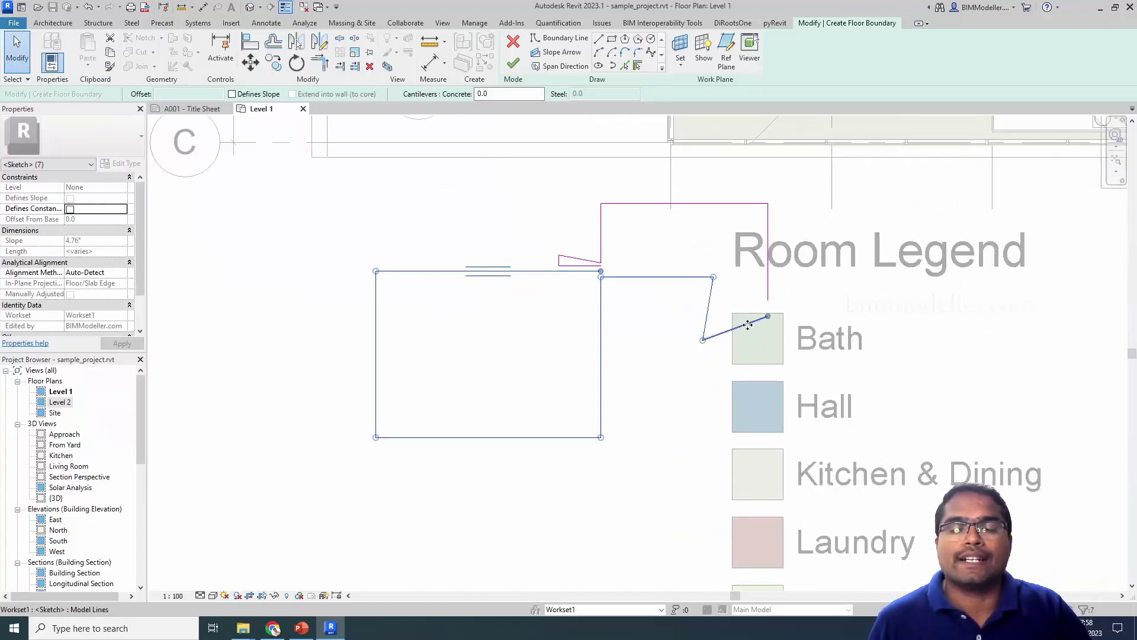
{"action": "key", "text": "t"}
{"action": "key", "text": "r"}
{"action": "left_click", "coordinate": [749, 322]}
{"action": "left_click", "coordinate": [768, 296]}
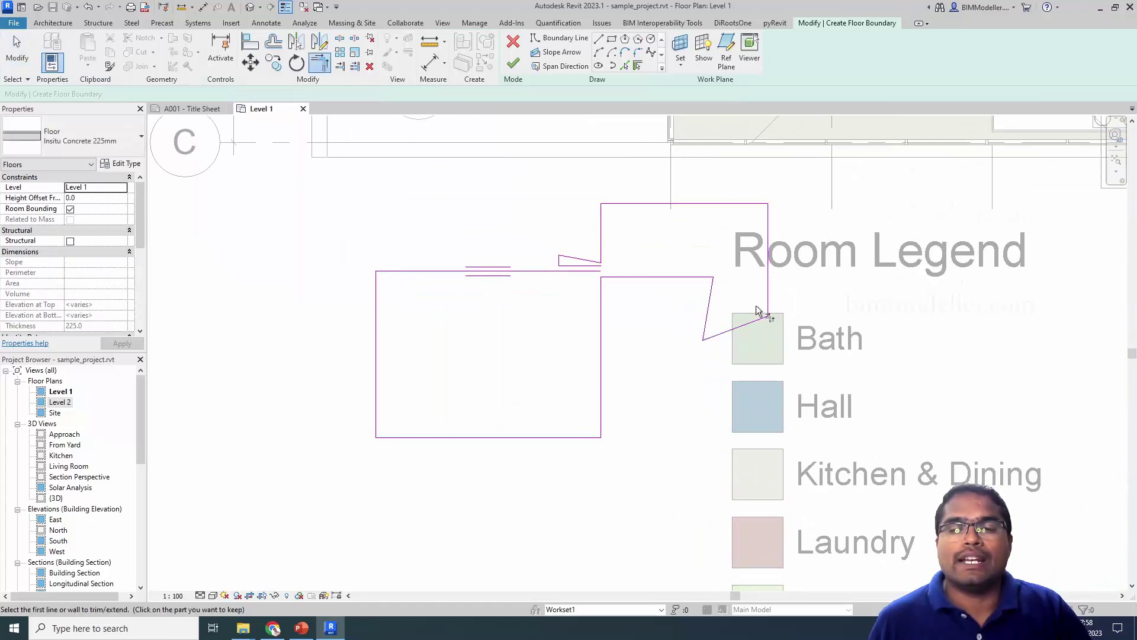
{"action": "key", "text": "Escape"}
{"action": "key", "text": "Tab"}
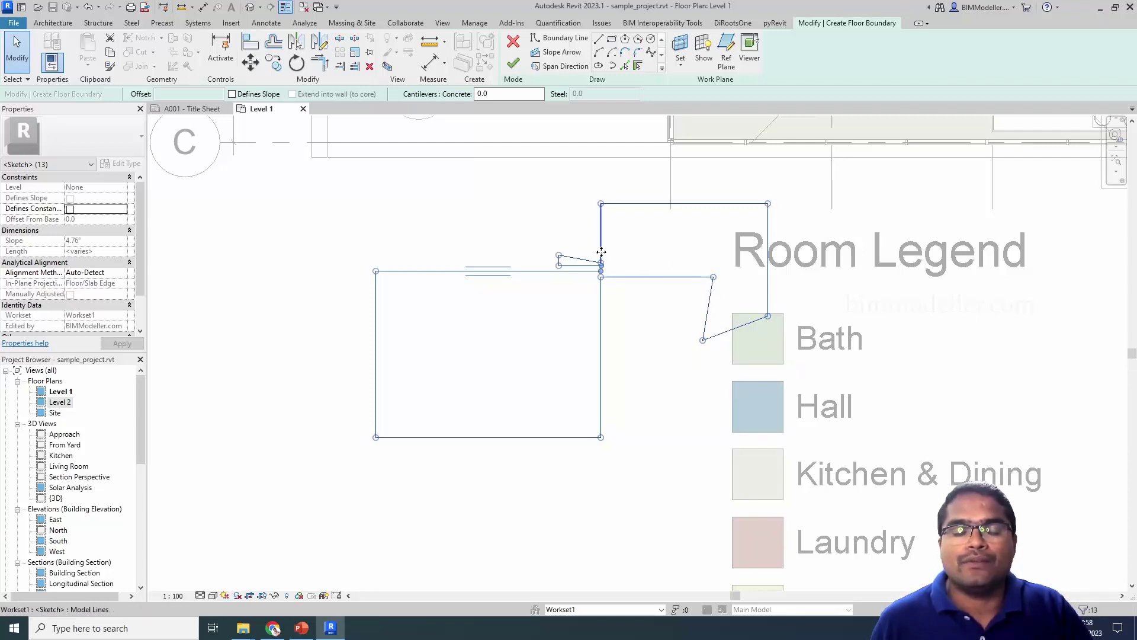
{"action": "scroll", "coordinate": [601, 252], "scroll_direction": "up", "scroll_amount": 7}
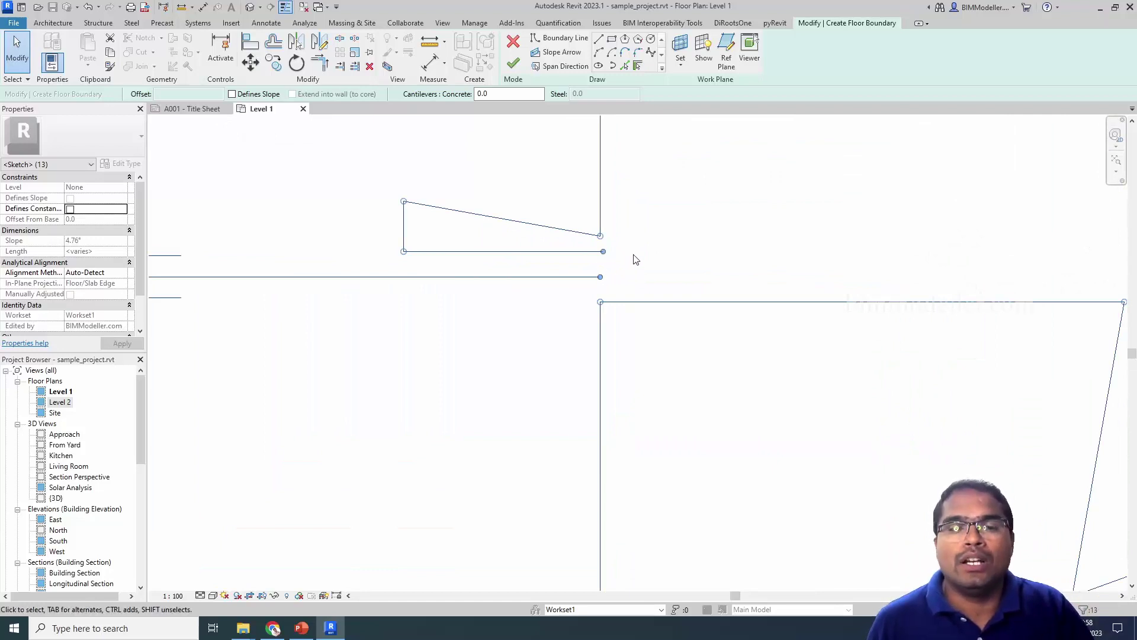
- Draw a short boundary line between the two loose endpoints and finish the 18.414 m² floor
{"action": "left_click", "coordinate": [599, 40]}
{"action": "left_click", "coordinate": [603, 251]}
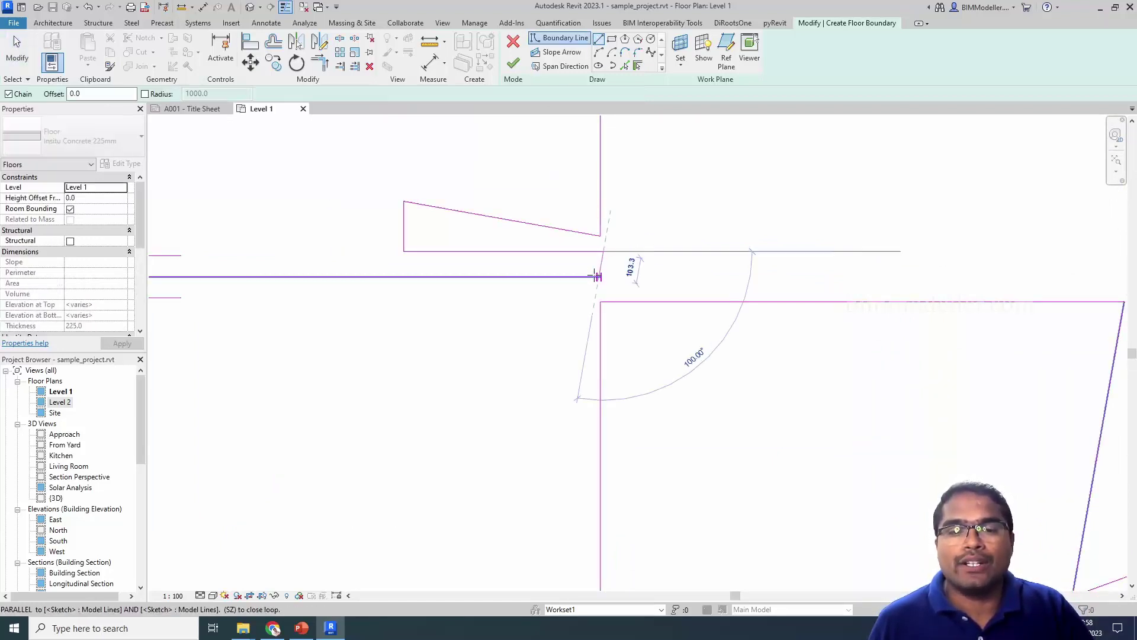
{"action": "left_click", "coordinate": [599, 276]}
{"action": "key", "text": "Escape"}
{"action": "key", "text": "Escape"}
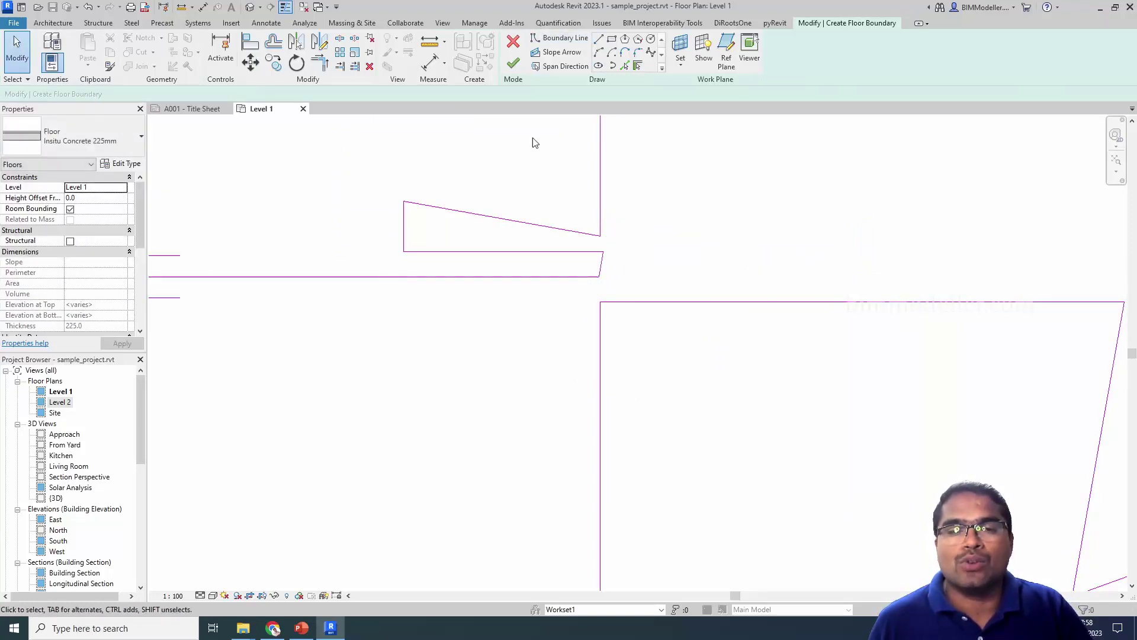
{"action": "left_click", "coordinate": [513, 64]}
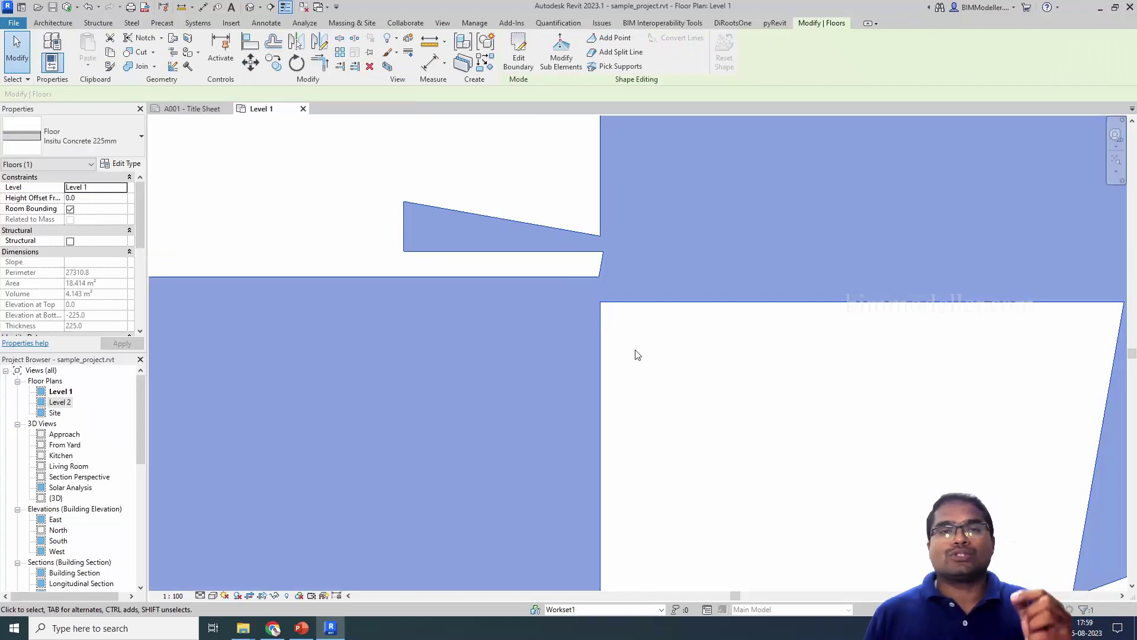
{"action": "scroll", "coordinate": [637, 354], "scroll_direction": "down", "scroll_amount": 2}
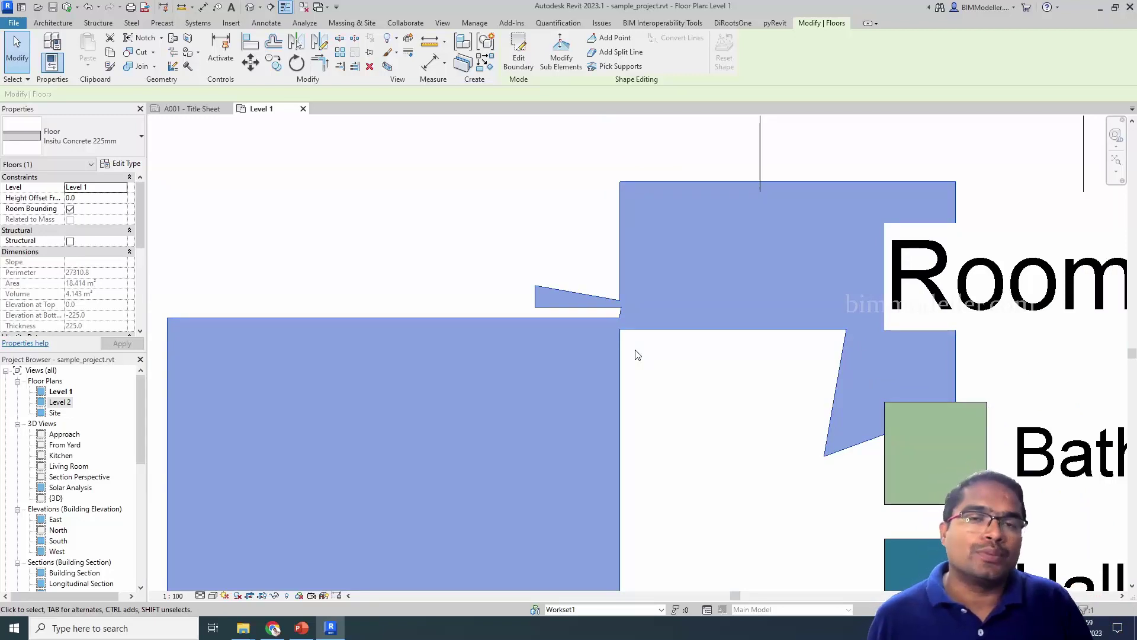
- Reopen the floor boundary with EB and drag the notch's short line lower
{"action": "scroll", "coordinate": [637, 354], "scroll_direction": "up", "scroll_amount": 2}
{"action": "key", "text": "e"}
{"action": "key", "text": "b"}
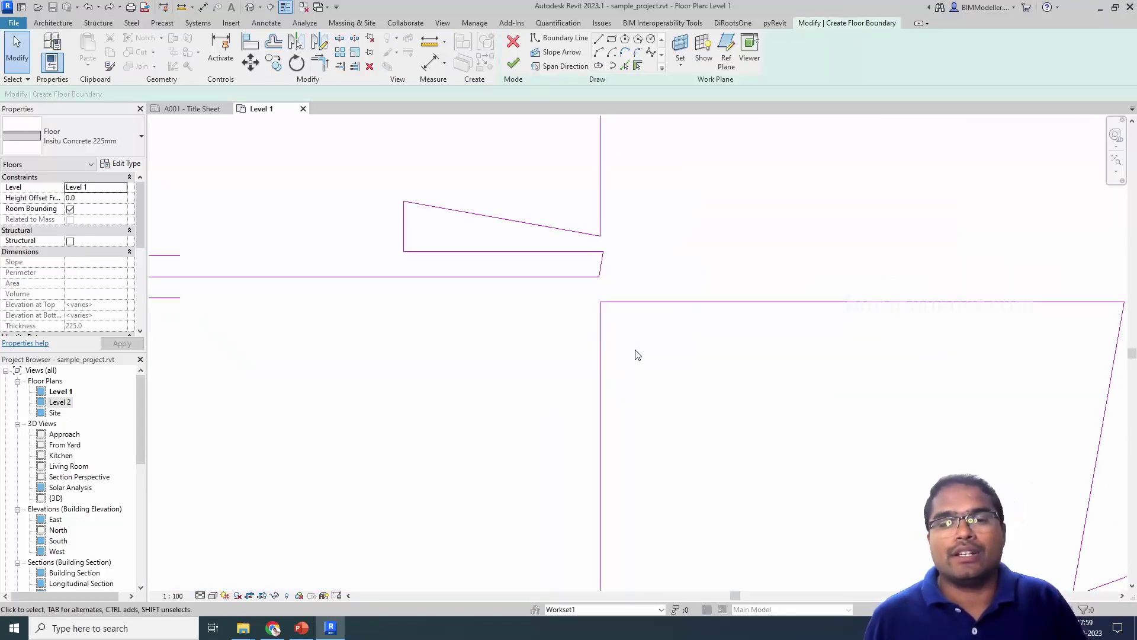
{"action": "scroll", "coordinate": [638, 354], "scroll_direction": "down", "scroll_amount": 2}
{"action": "scroll", "coordinate": [635, 353], "scroll_direction": "down", "scroll_amount": 2}
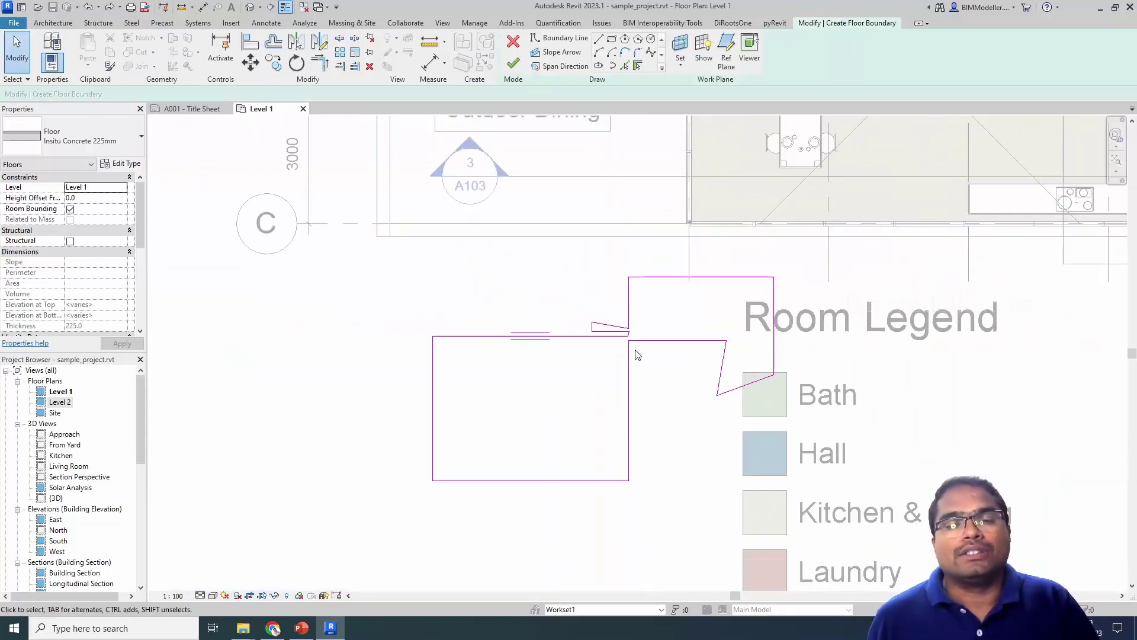
{"action": "left_click", "coordinate": [612, 39]}
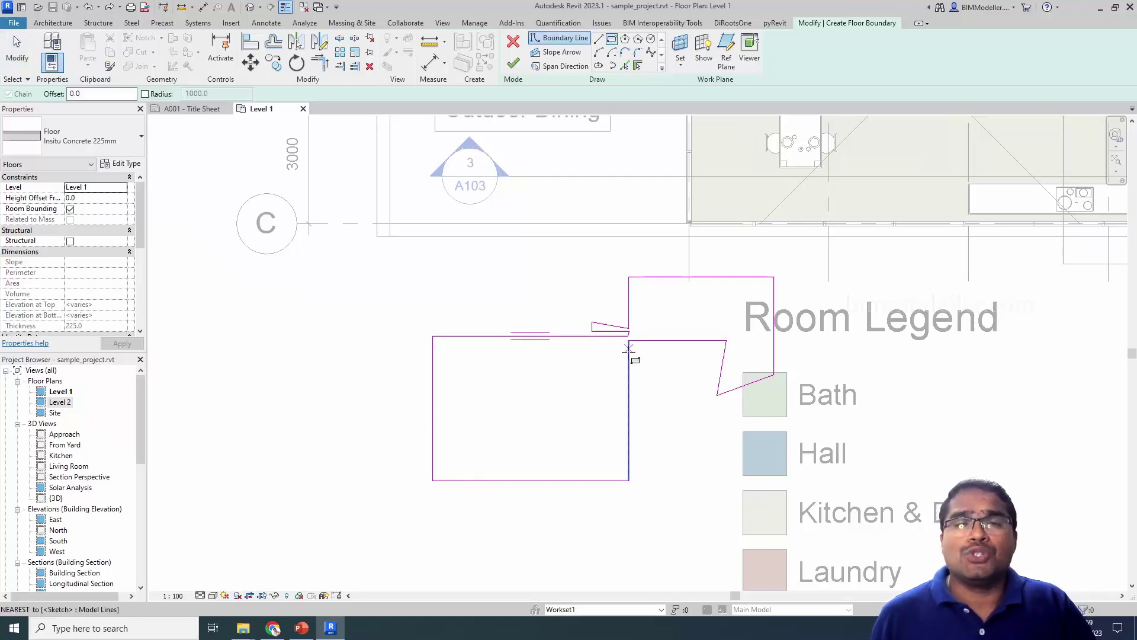
{"action": "key", "text": "Escape"}
{"action": "scroll", "coordinate": [610, 333], "scroll_direction": "up", "scroll_amount": 2}
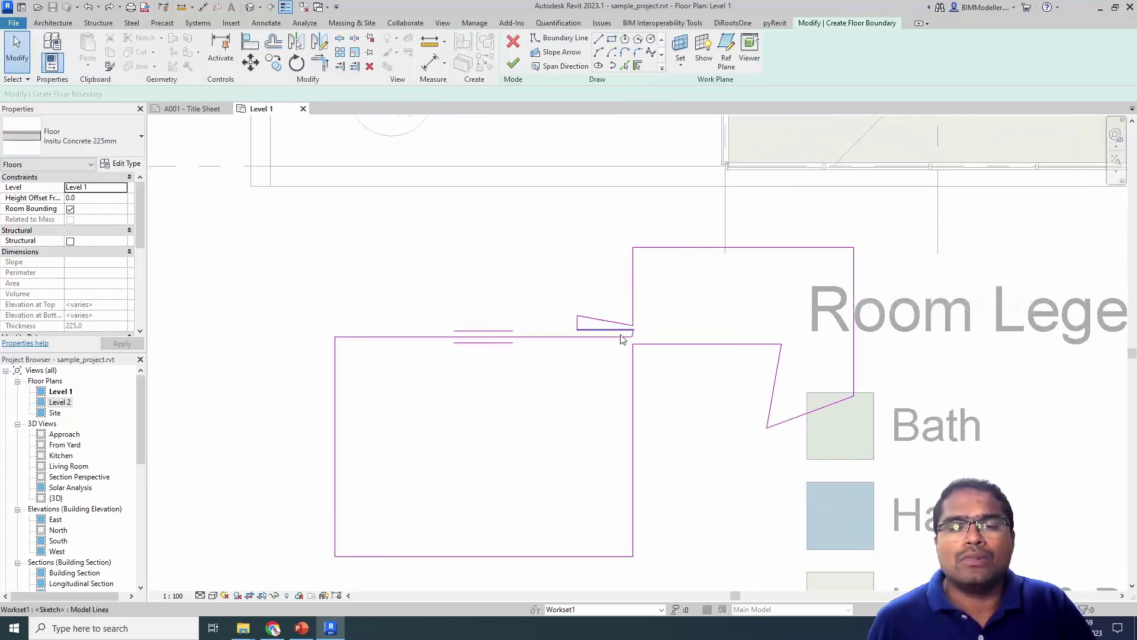
{"action": "left_click", "coordinate": [607, 332]}
{"action": "left_click_drag", "start_coordinate": [601, 348], "coordinate": [604, 376]}
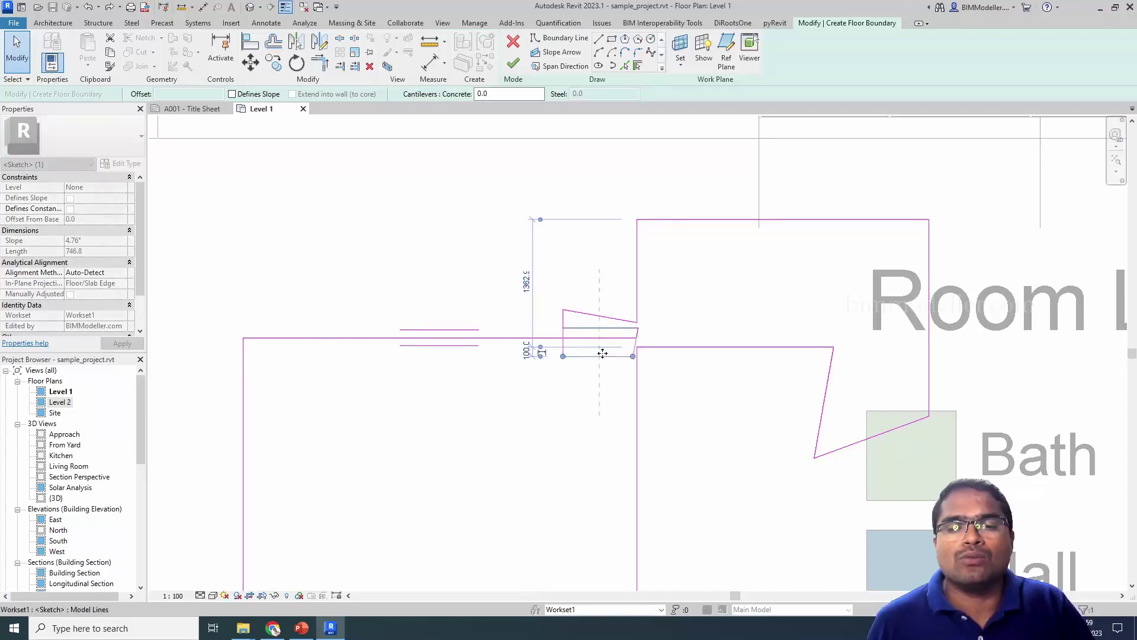
{"action": "left_click", "coordinate": [596, 414]}
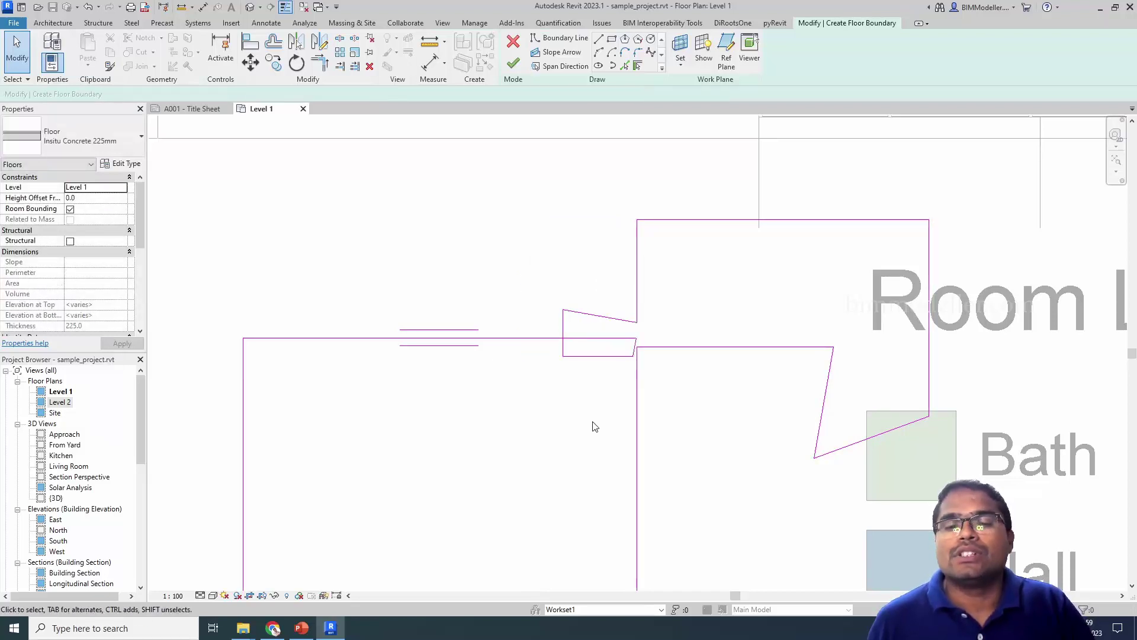
- Attempt to finish the sketch twice, dismissing the 'Lines cannot intersect' errors
{"action": "left_click", "coordinate": [513, 64]}
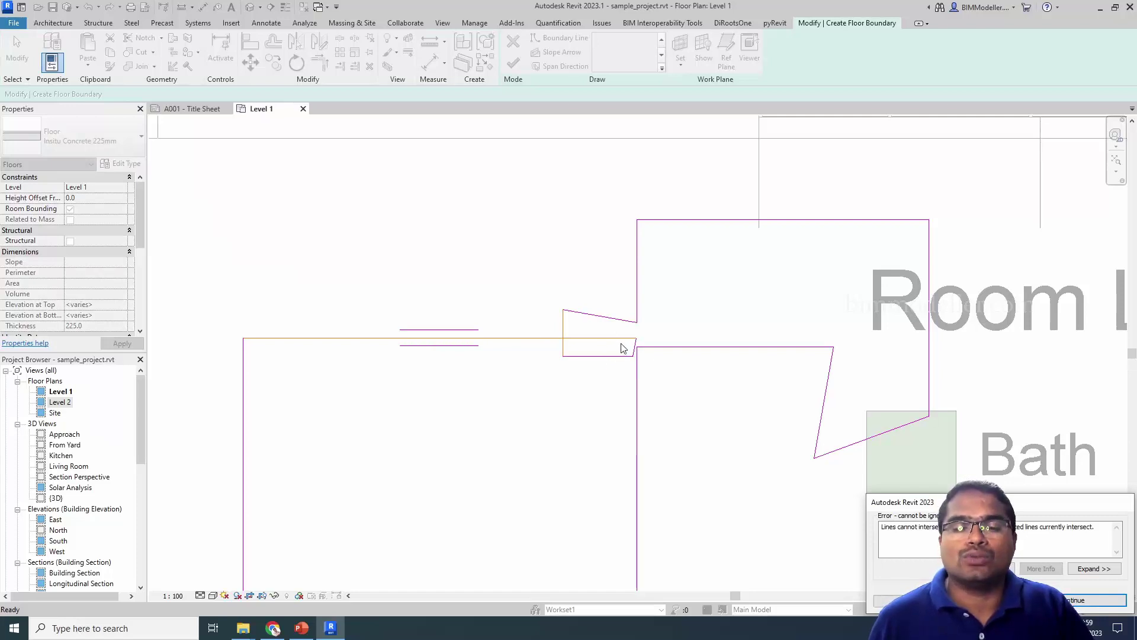
{"action": "key", "text": "Return"}
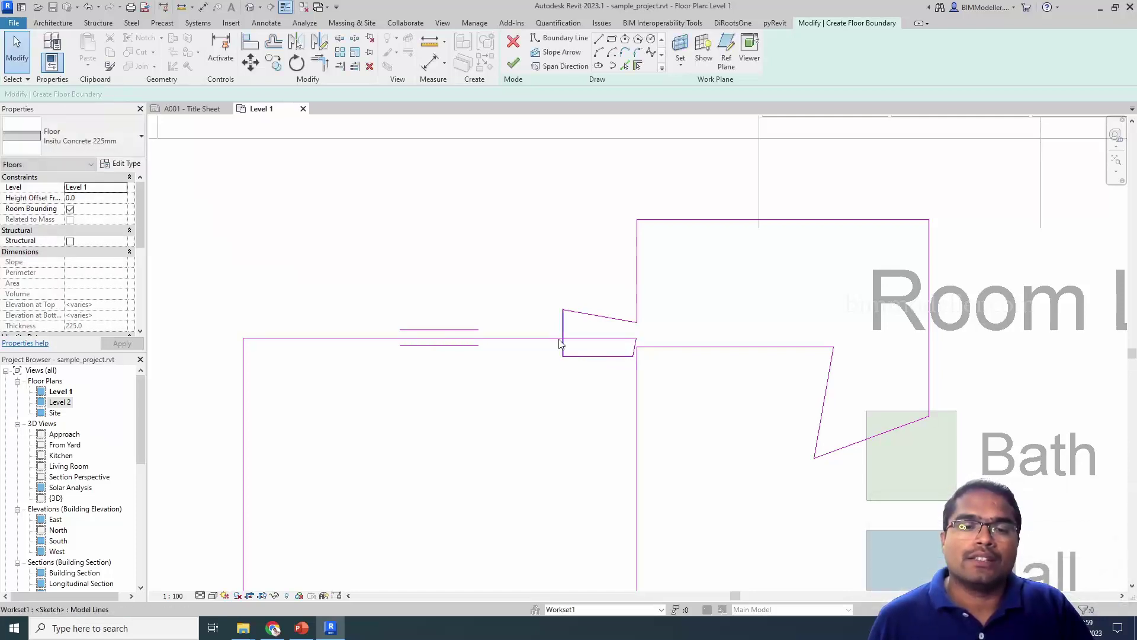
{"action": "left_click", "coordinate": [513, 63]}
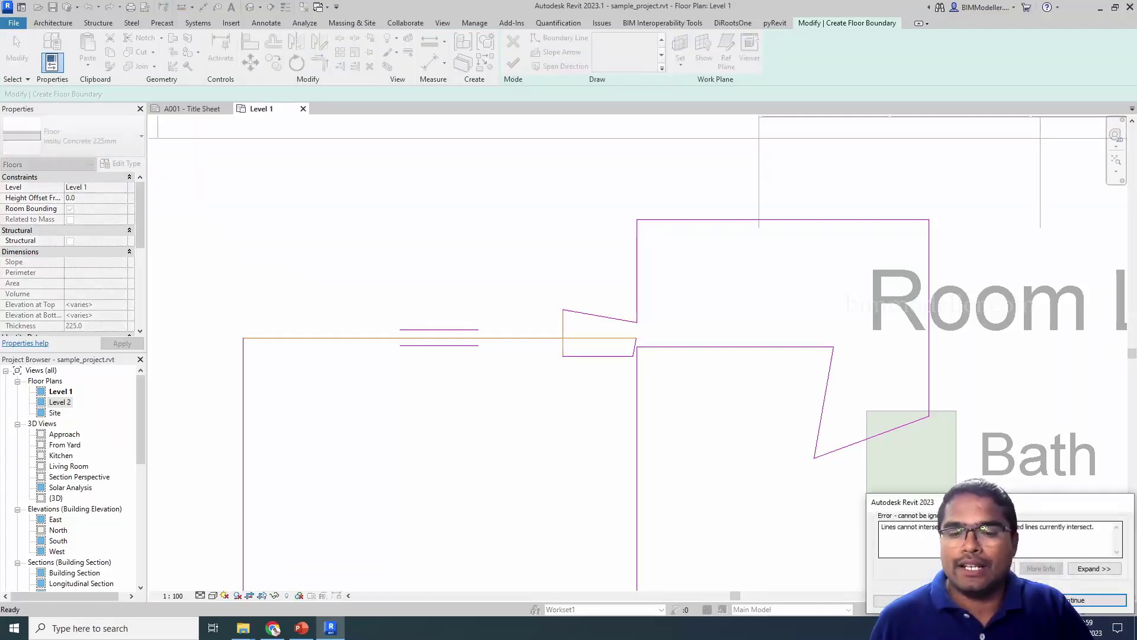
{"action": "key", "text": "Return"}
{"action": "scroll", "coordinate": [552, 334], "scroll_direction": "down", "scroll_amount": 3}
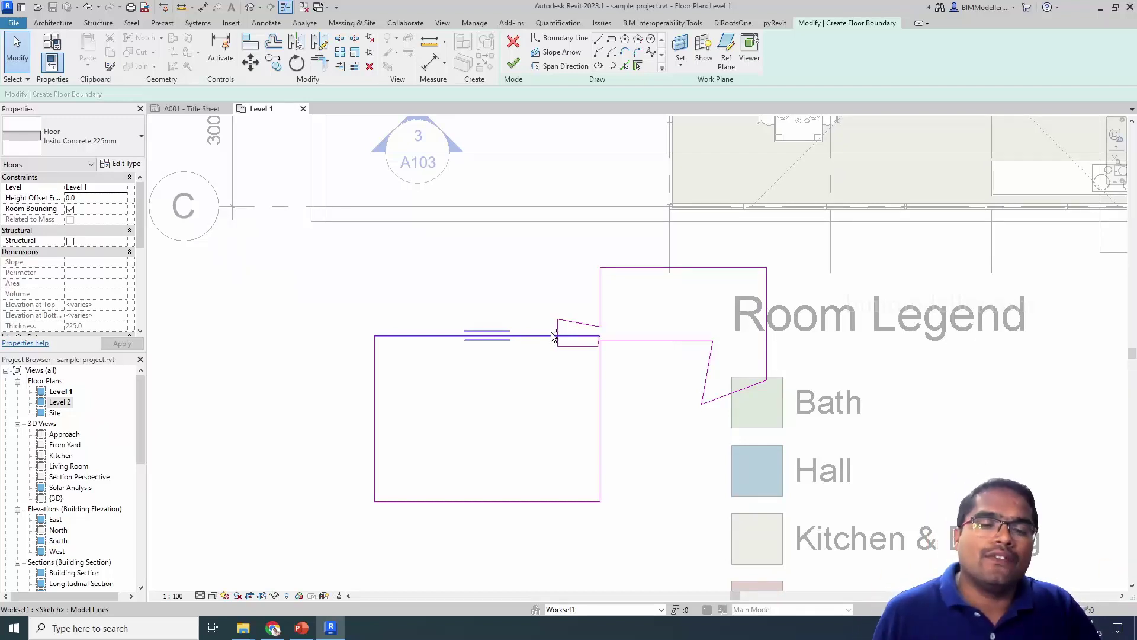
- Draw rectangles near the plan top and inside the large room, then finish the 17.064 m² floor
{"action": "scroll", "coordinate": [552, 334], "scroll_direction": "up", "scroll_amount": 2}
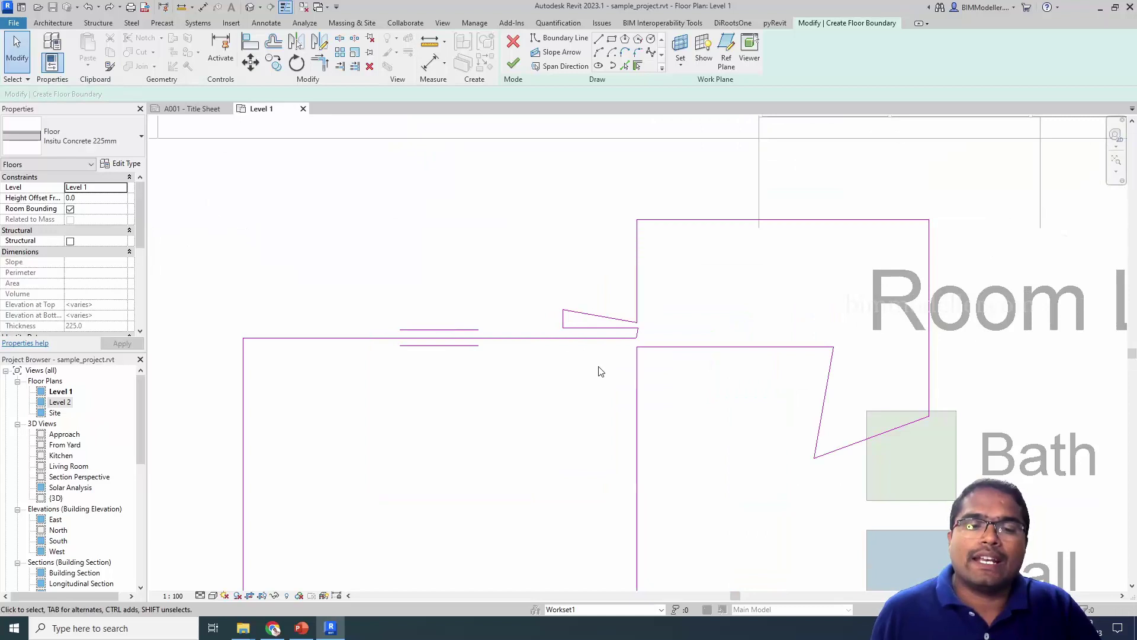
{"action": "left_click", "coordinate": [611, 41]}
{"action": "left_click", "coordinate": [331, 168]}
{"action": "left_click", "coordinate": [396, 213]}
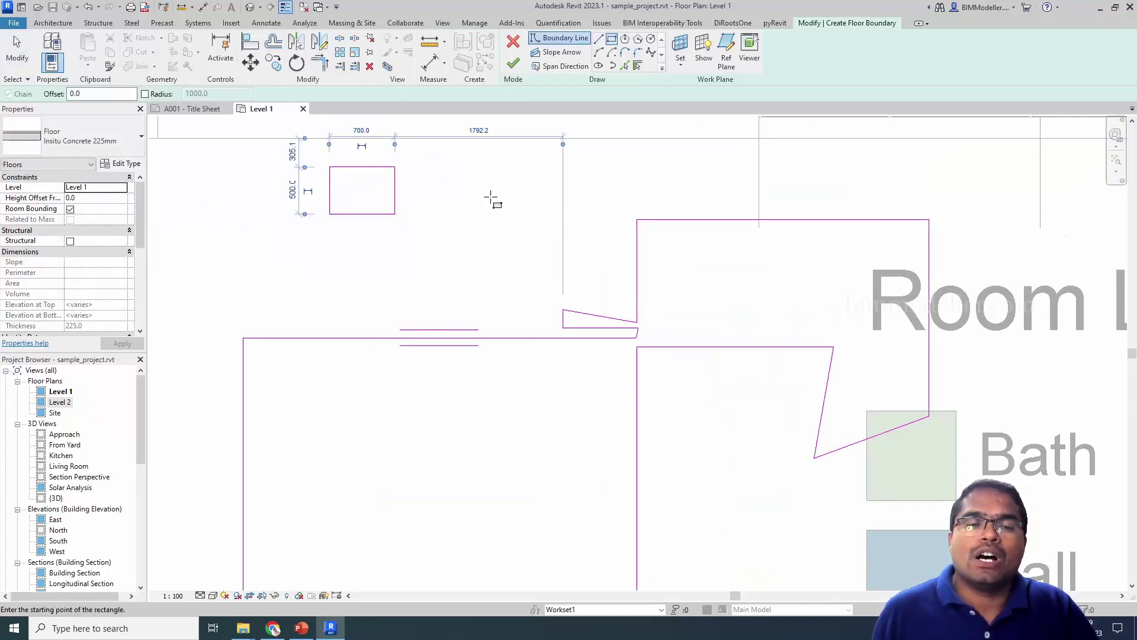
{"action": "scroll", "coordinate": [490, 195], "scroll_direction": "down", "scroll_amount": 2}
{"action": "left_click", "coordinate": [428, 322]}
{"action": "left_click", "coordinate": [507, 368]}
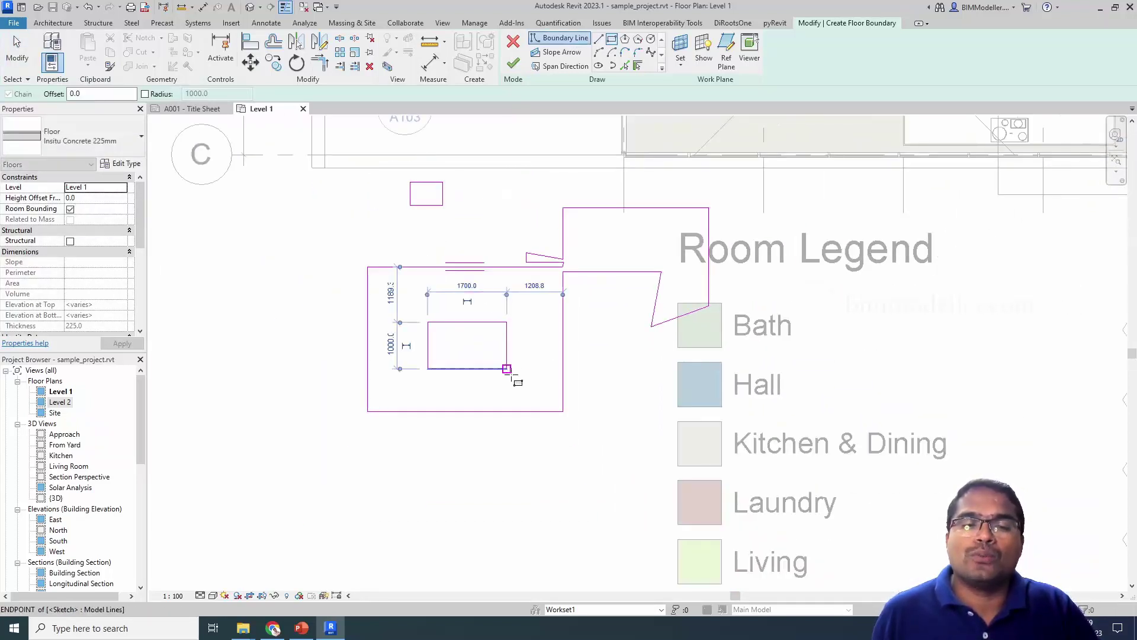
{"action": "key", "text": "Escape"}
{"action": "key", "text": "Escape"}
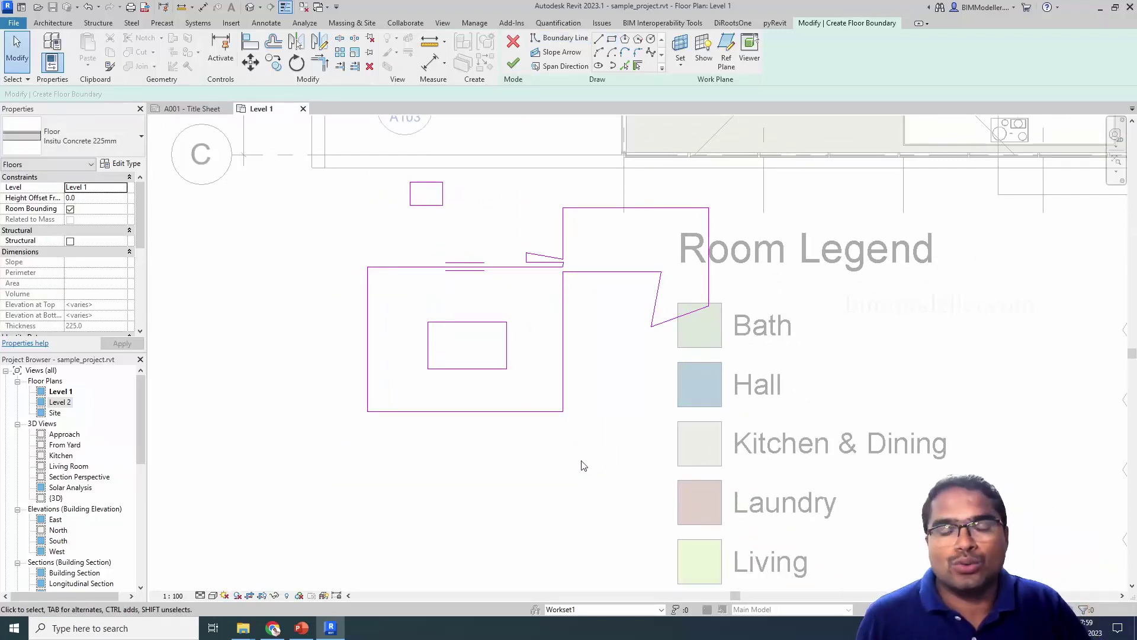
{"action": "left_click", "coordinate": [513, 67]}
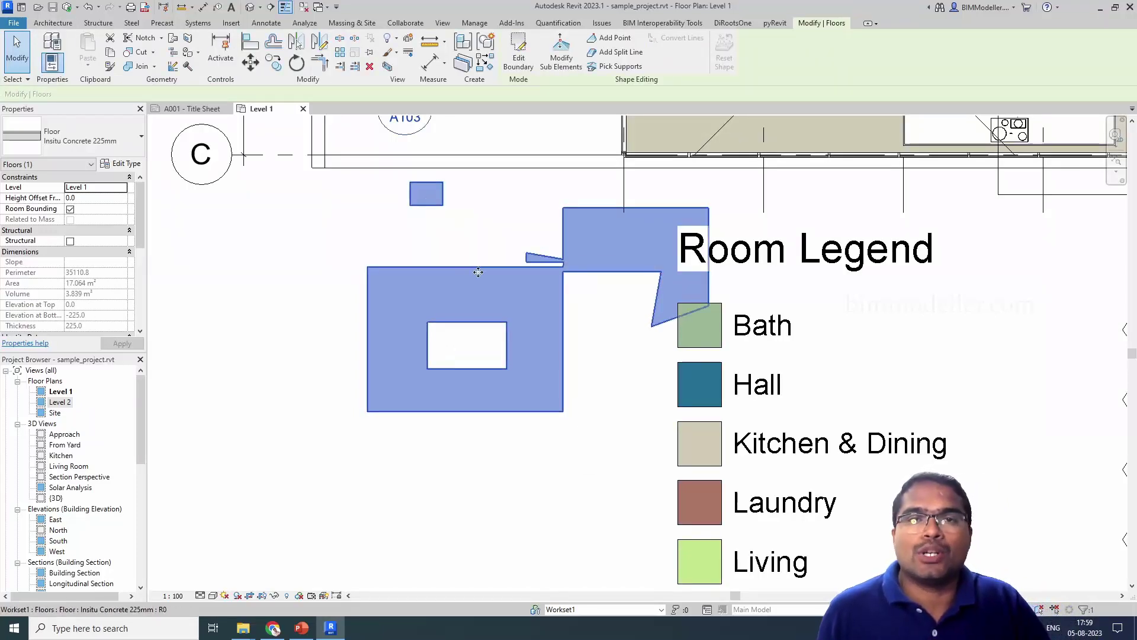
{"action": "left_click", "coordinate": [495, 324]}
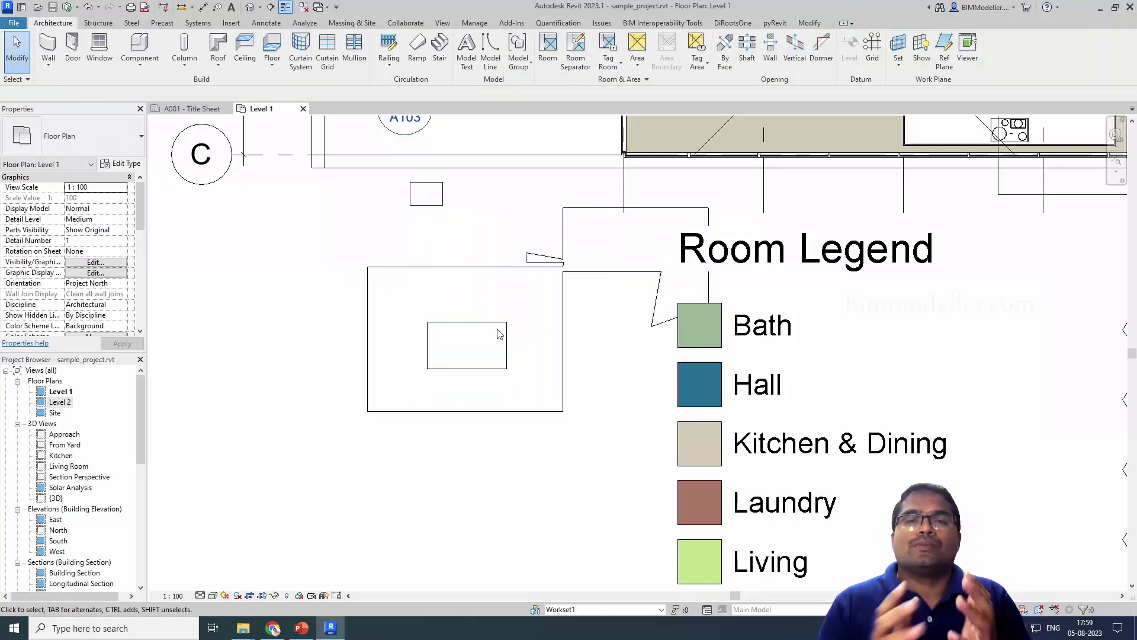